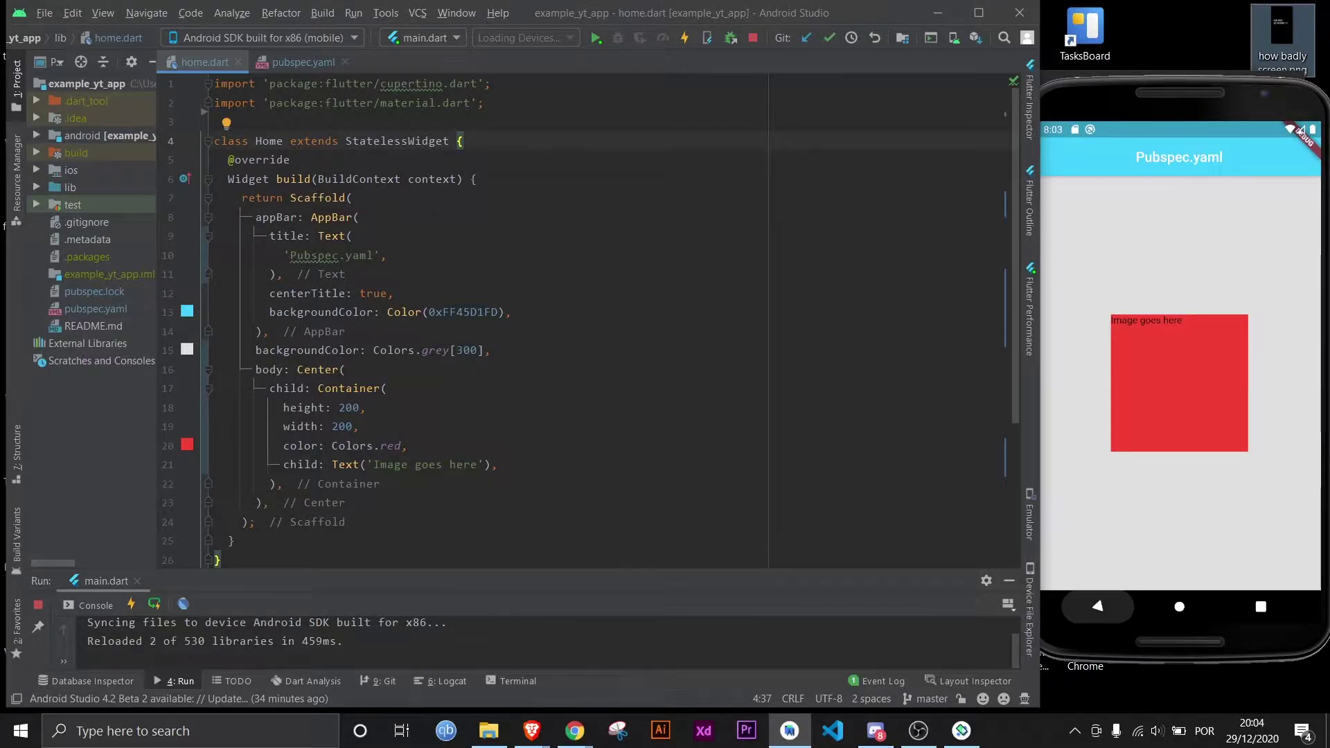
- Review home.dart's Center block and placeholder Text, then open and browse pubspec.yaml
left_click_drag(575, 505, 254, 369)
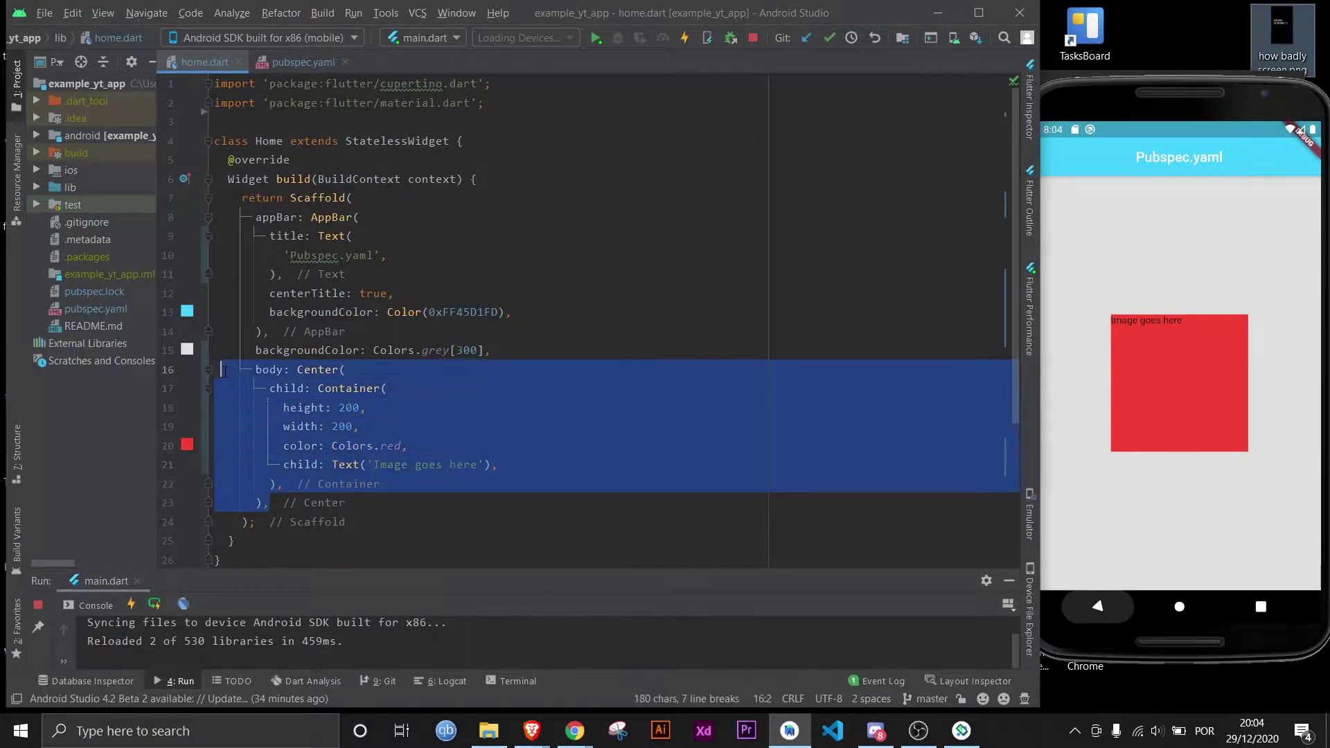
left_click(282, 272)
left_click_drag(333, 464, 478, 465)
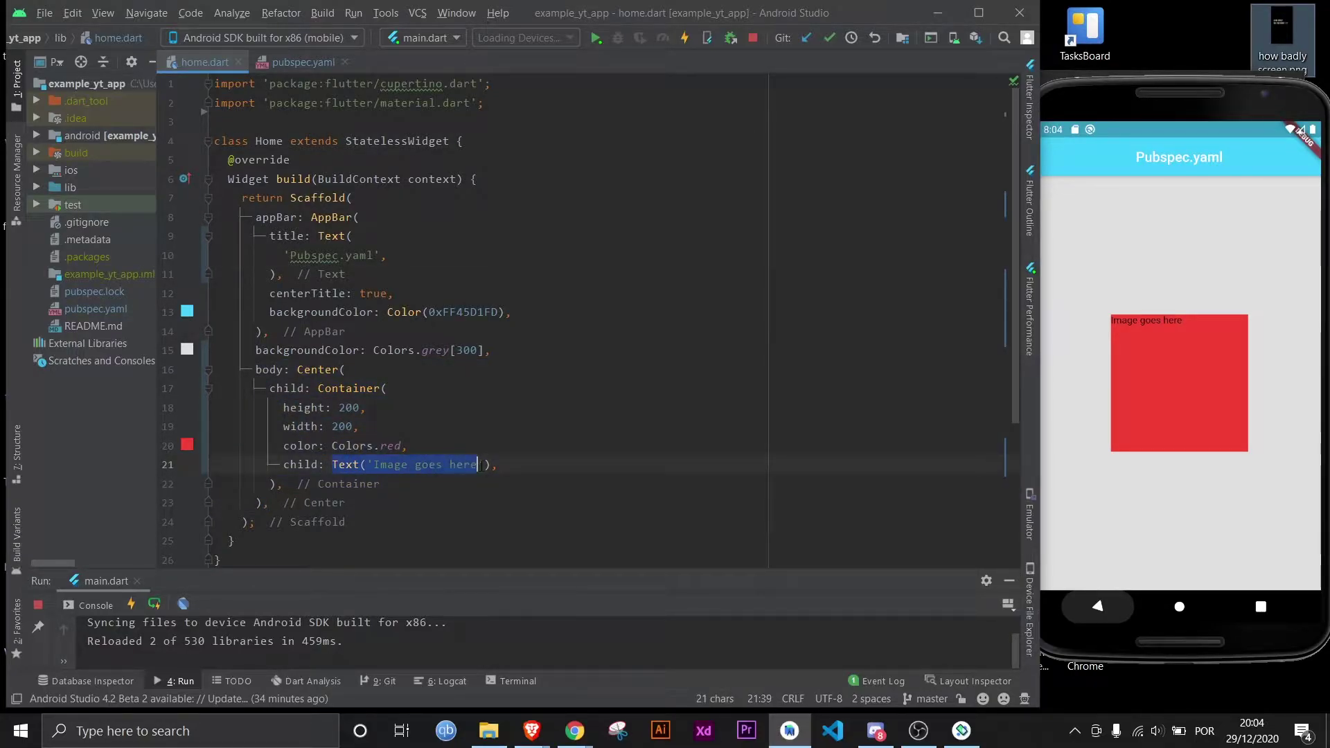
left_click(497, 465)
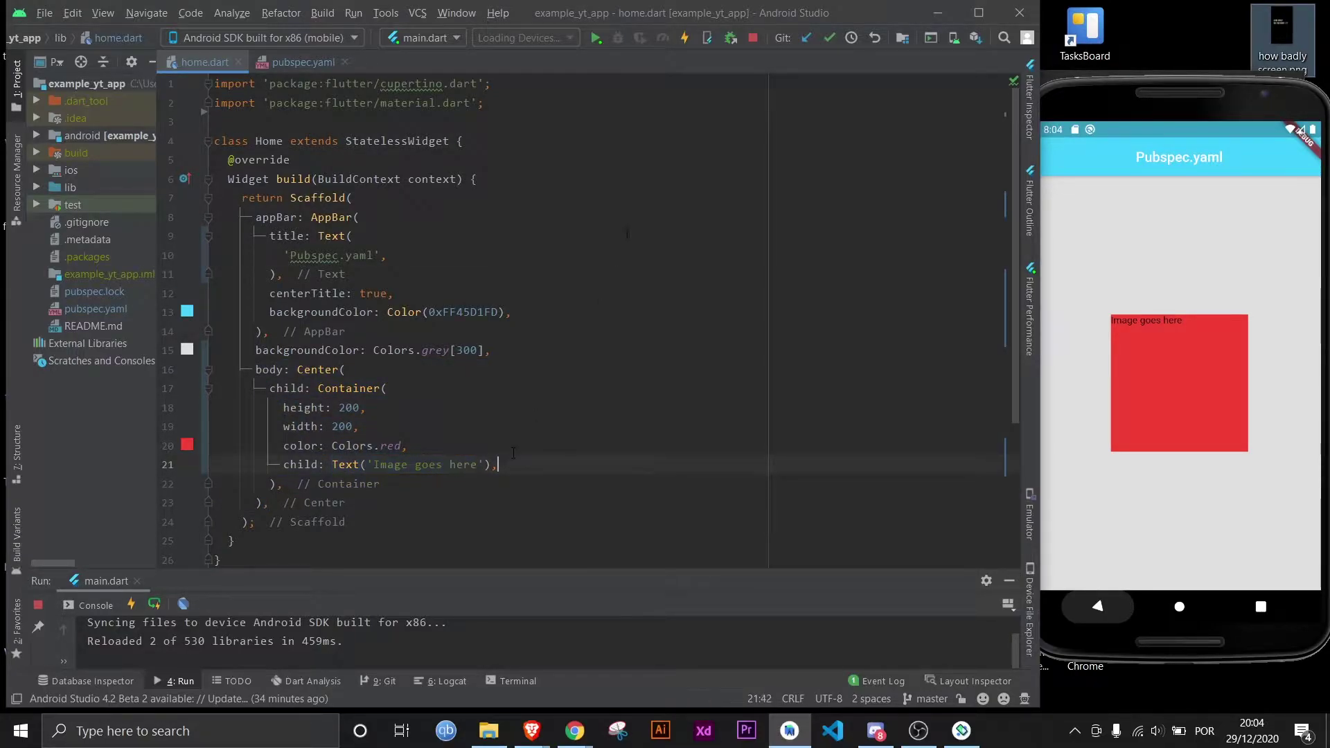
double_click(90, 304)
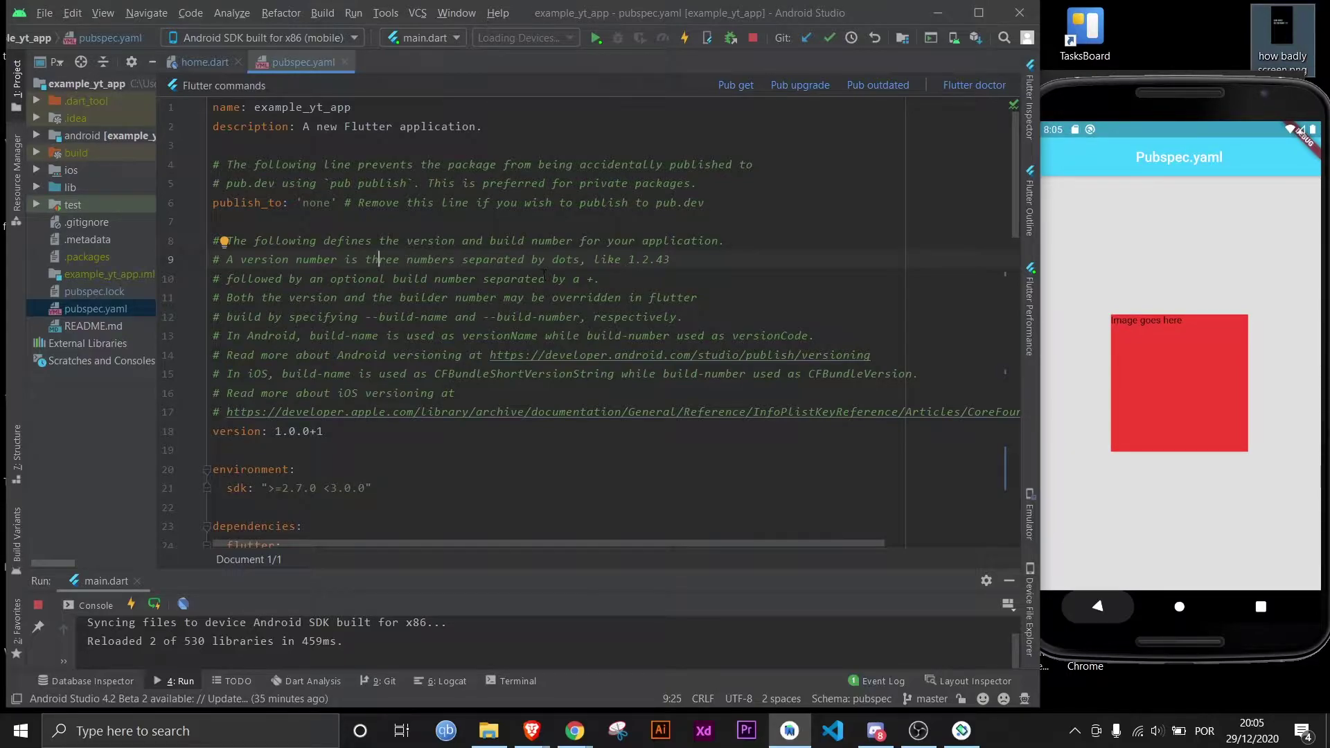
scroll(544, 276, "down", 5)
scroll(581, 239, "down", 3)
scroll(616, 196, "down", 2)
scroll(616, 196, "down", 4)
scroll(616, 196, "down", 4)
scroll(603, 313, "down", 2)
scroll(593, 414, "down", 1)
scroll(592, 414, "up", 5)
scroll(624, 406, "up", 5)
scroll(675, 399, "up", 4)
scroll(726, 395, "up", 3)
left_click_drag(746, 164, 746, 165)
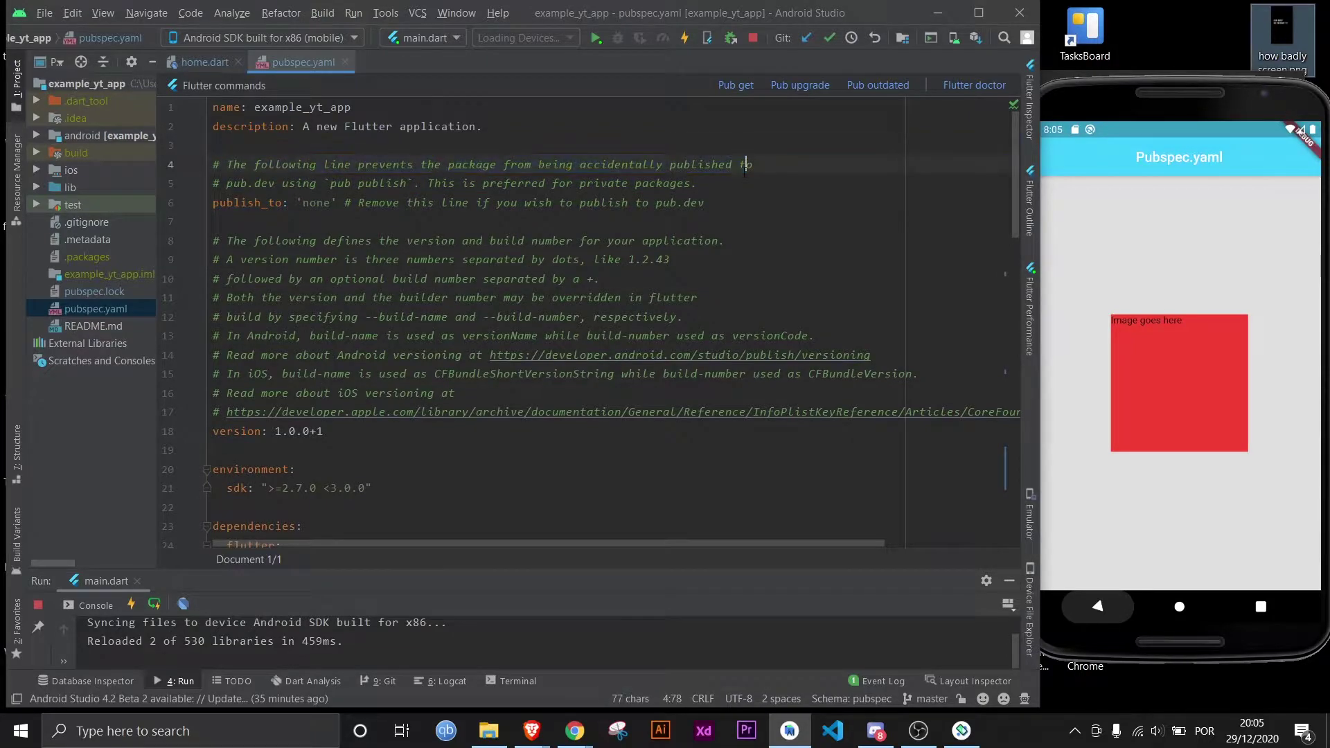
scroll(582, 312, "down", 5)
scroll(582, 312, "down", 5)
scroll(583, 312, "down", 3)
scroll(582, 311, "down", 4)
scroll(447, 114, "down", 3)
scroll(520, 312, "up", 5)
scroll(520, 312, "up", 5)
scroll(587, 362, "up", 3)
scroll(587, 361, "up", 5)
left_click_drag(221, 164, 213, 164)
left_click(287, 202)
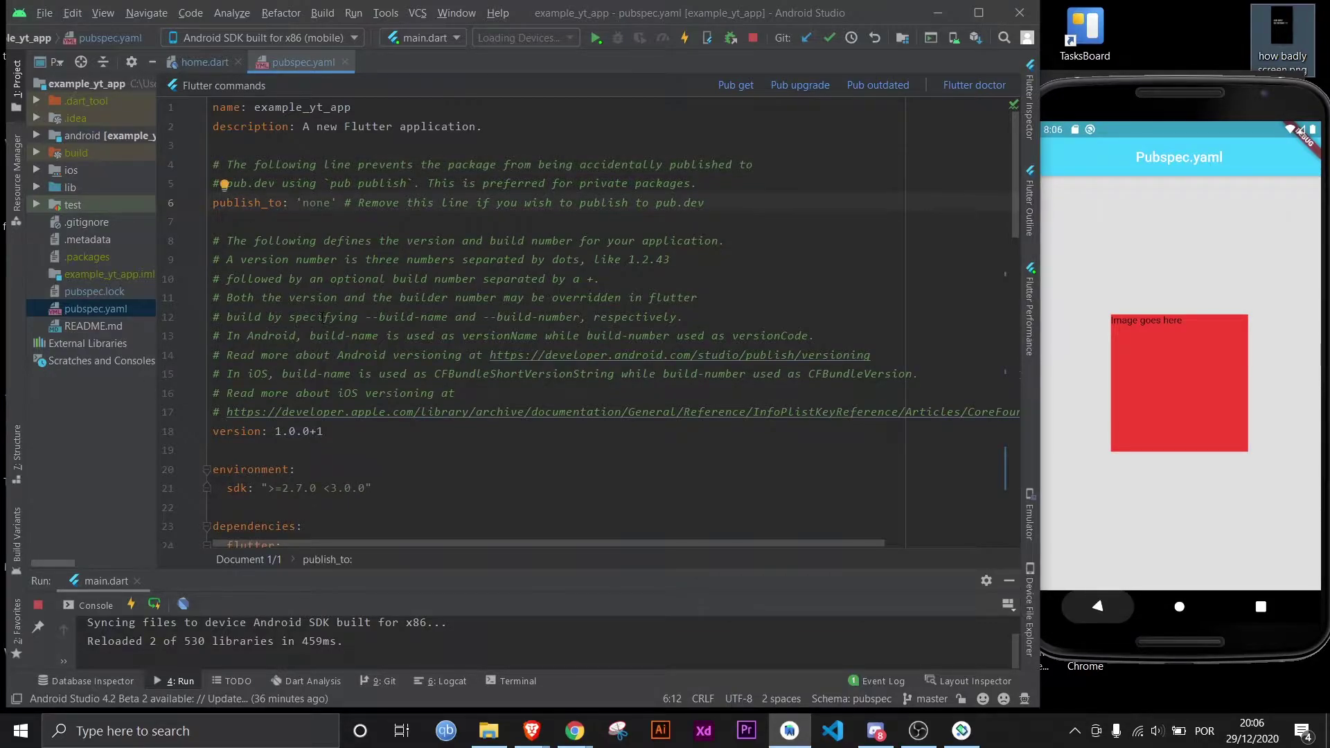
left_click_drag(227, 165, 213, 165)
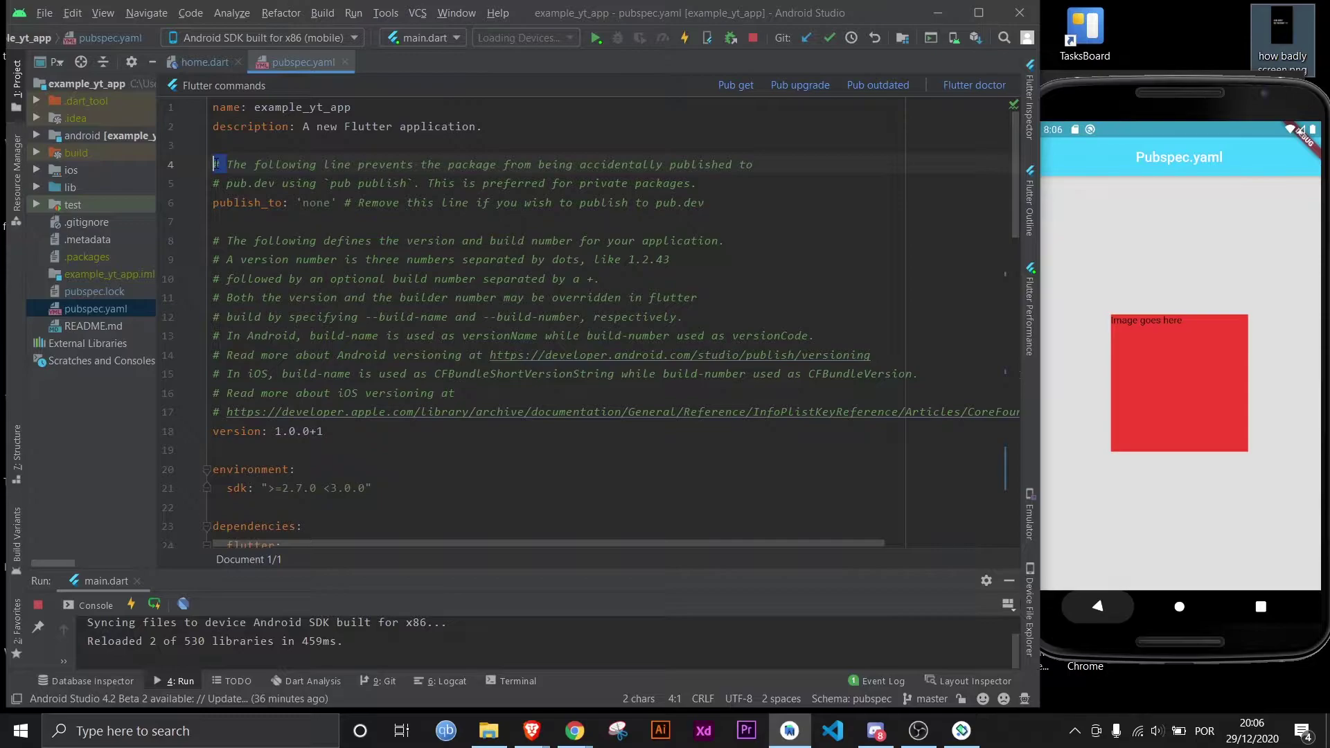
type("//")
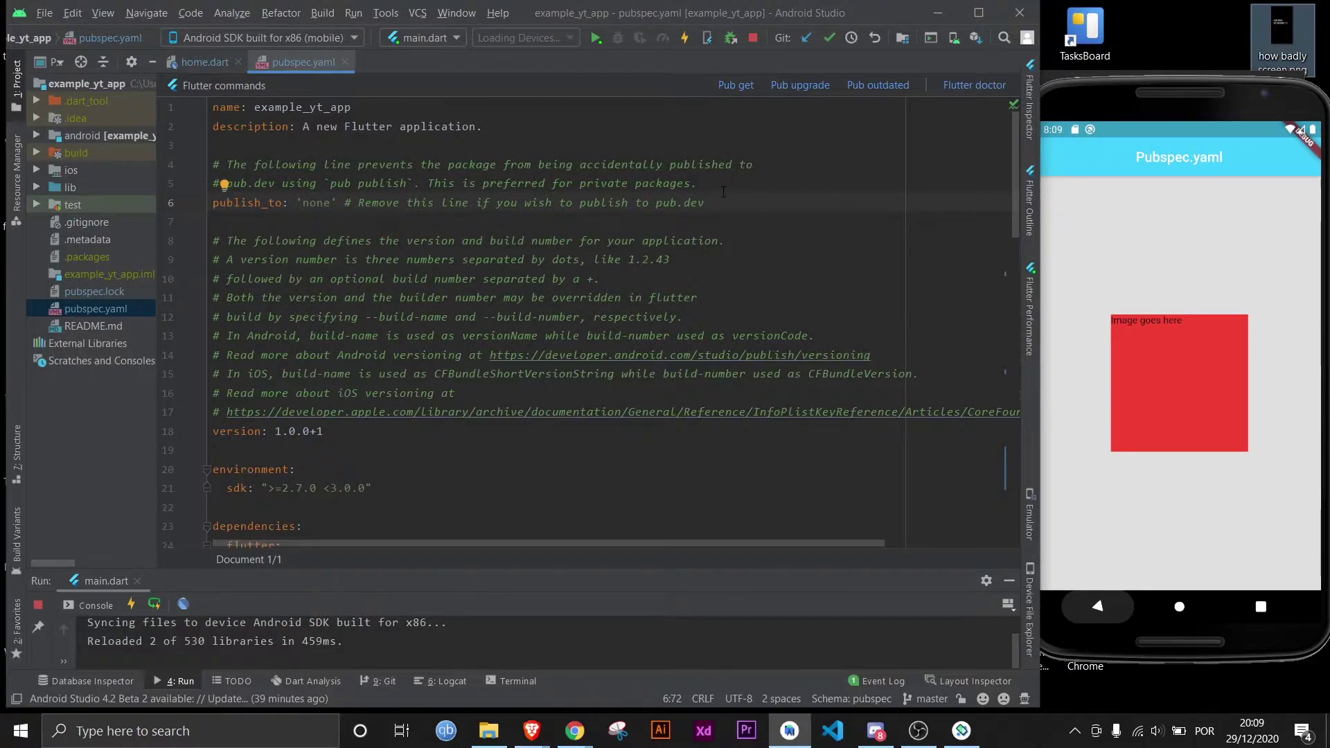
- Delete the publishing, publish_to and version comment blocks, then reformat away blank lines
left_click_drag(706, 202, 205, 156)
key("Delete")
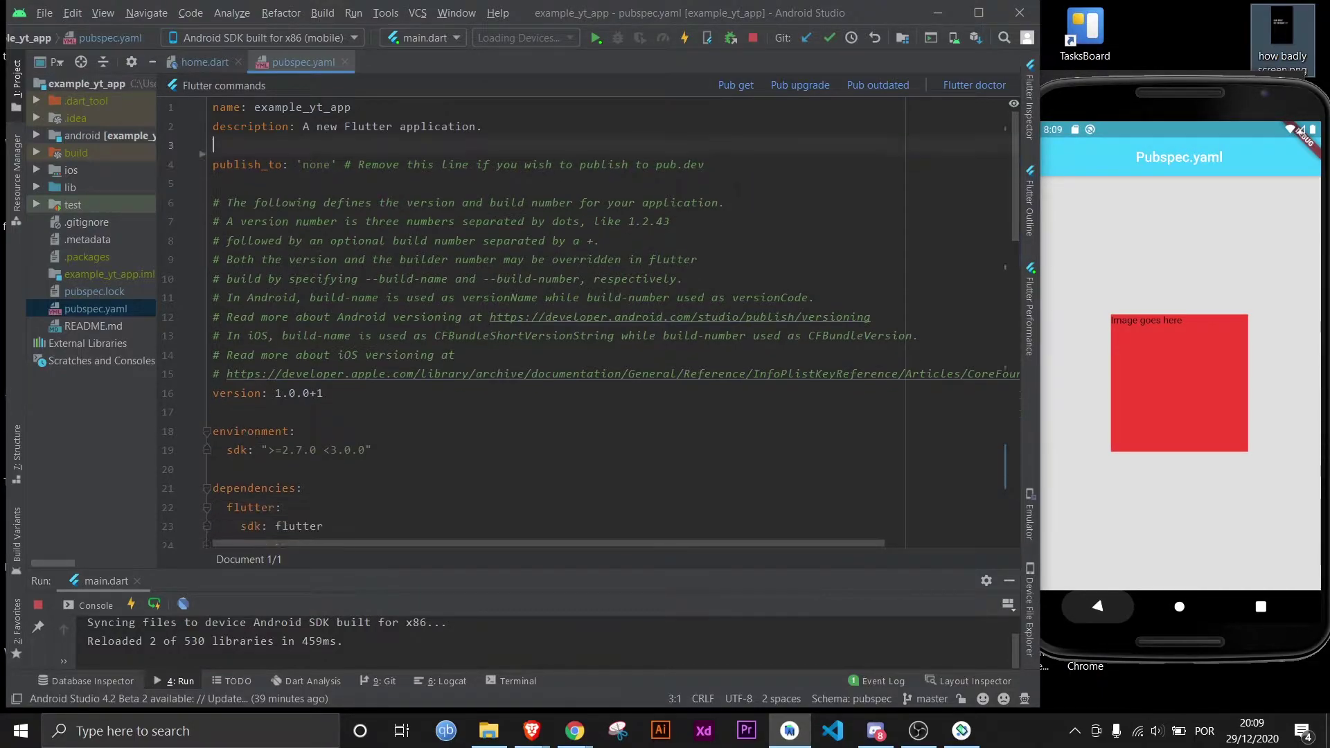
left_click_drag(705, 165, 346, 165)
key("Delete")
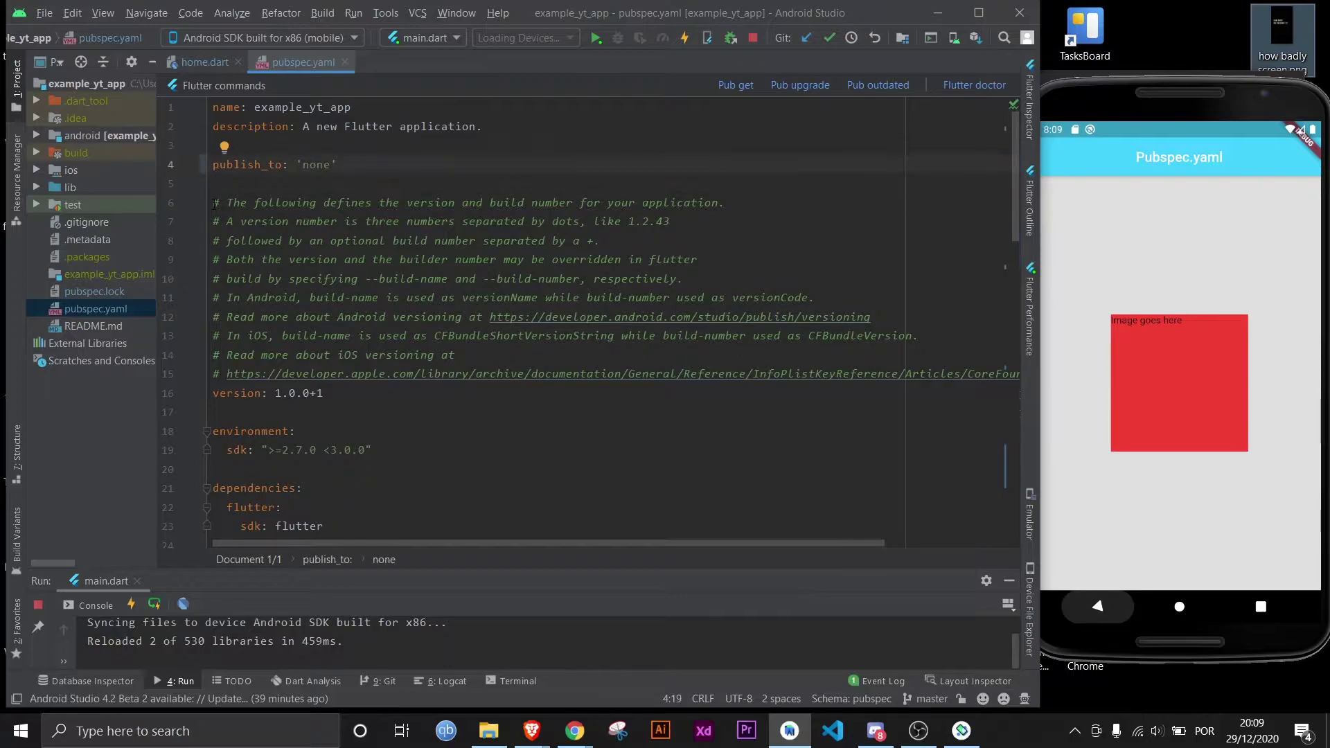
left_click_drag(213, 202, 1021, 374)
key("Delete")
key("ctrl+alt+l")
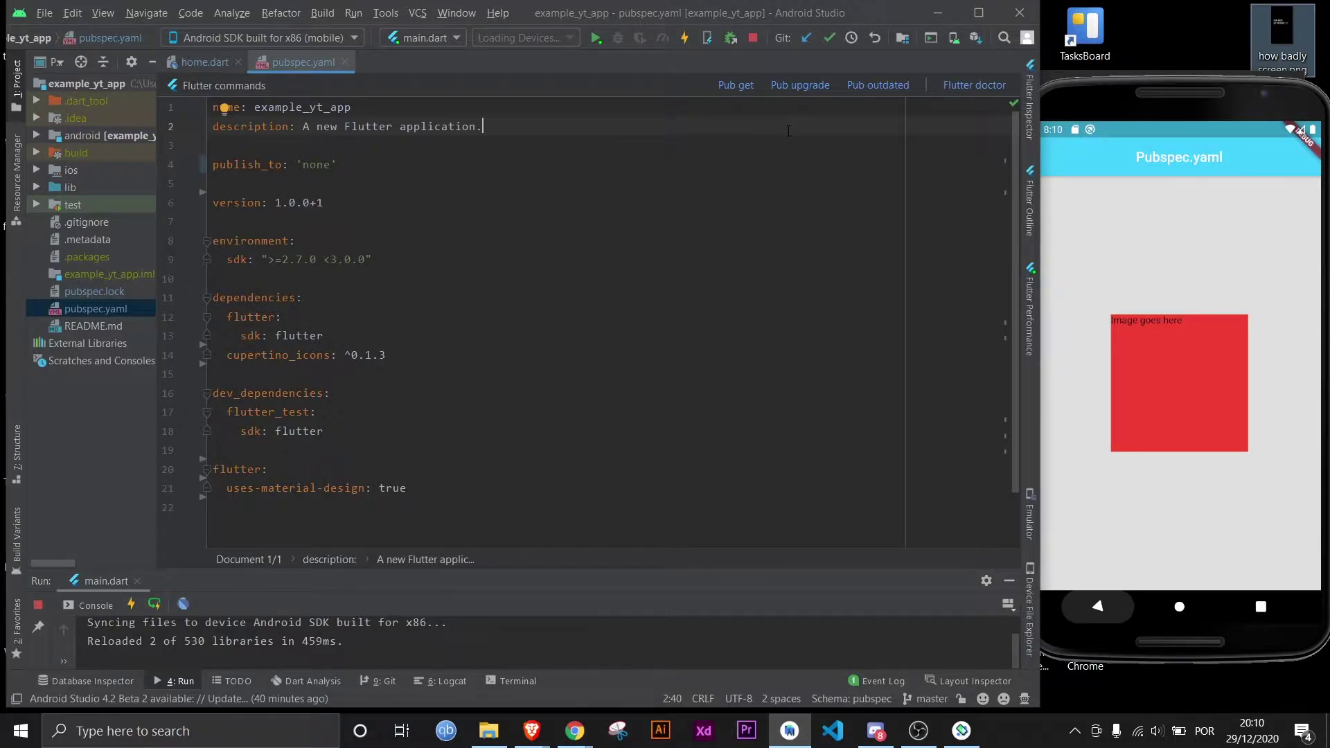
key("Up")
key("Down")
- Insert blank lines after 'sdk: flutter' and after cupertino_icons under dependencies
key("Down")
key("Down")
key("Down")
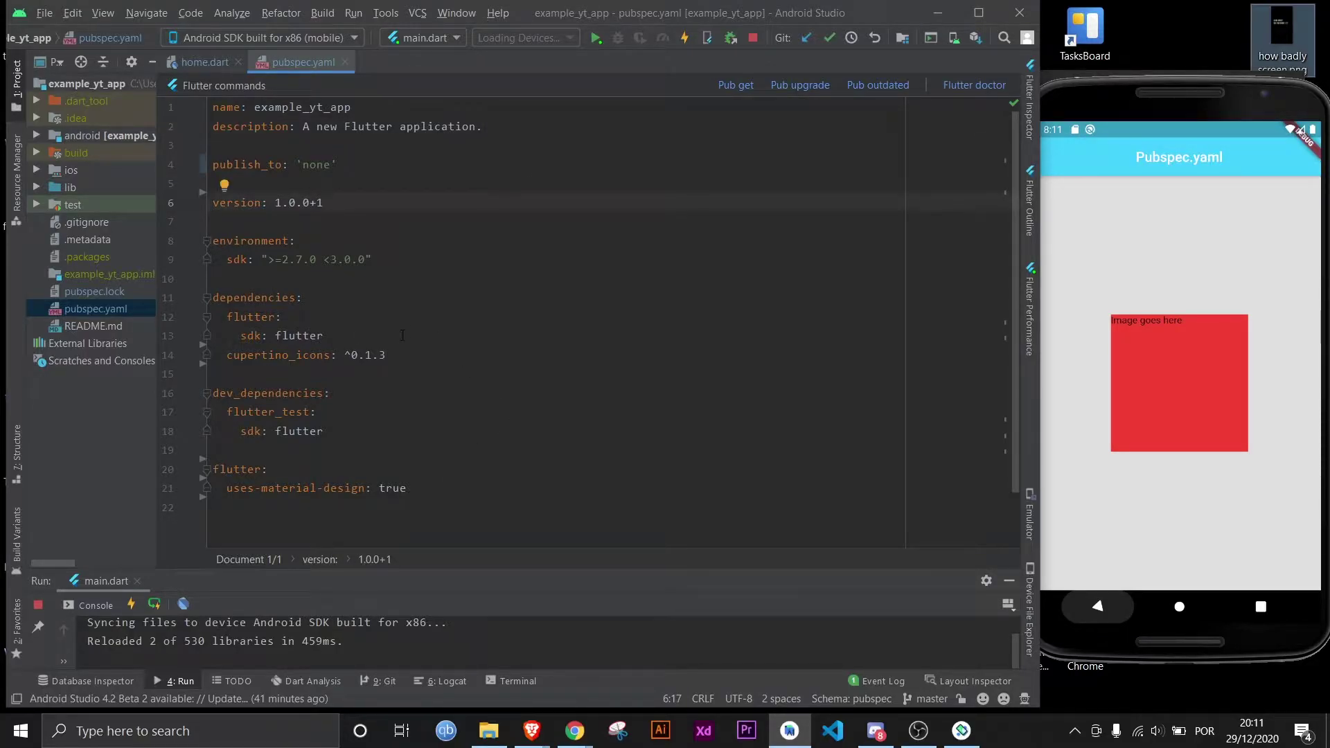
left_click(306, 298)
left_click(365, 392)
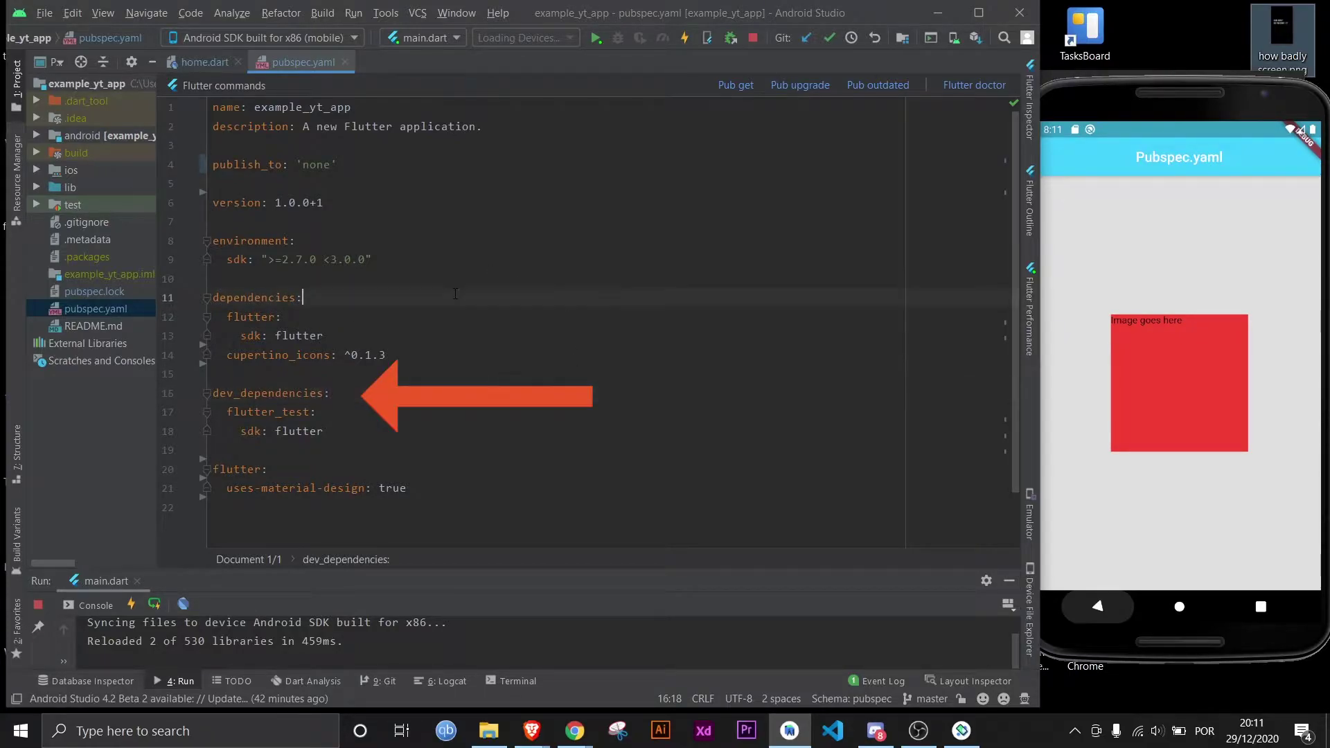
left_click(455, 295)
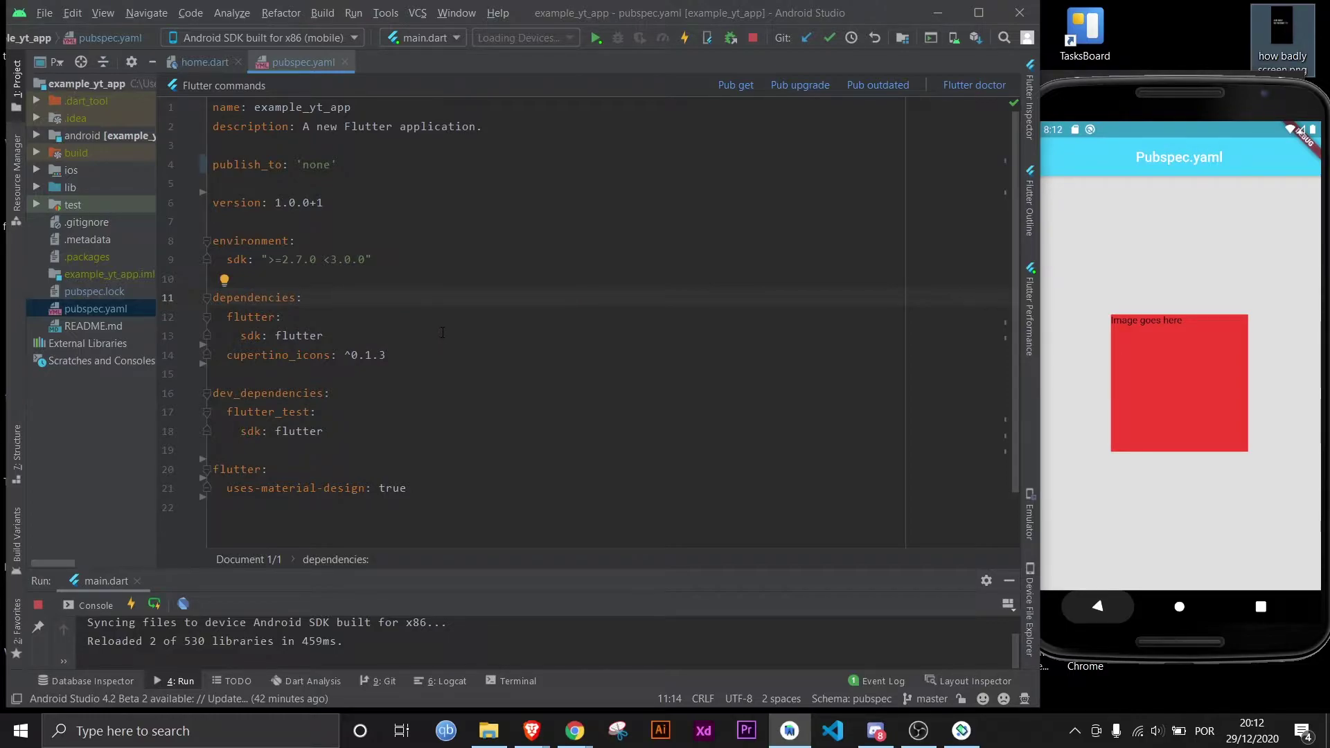
left_click(442, 335)
key("Return")
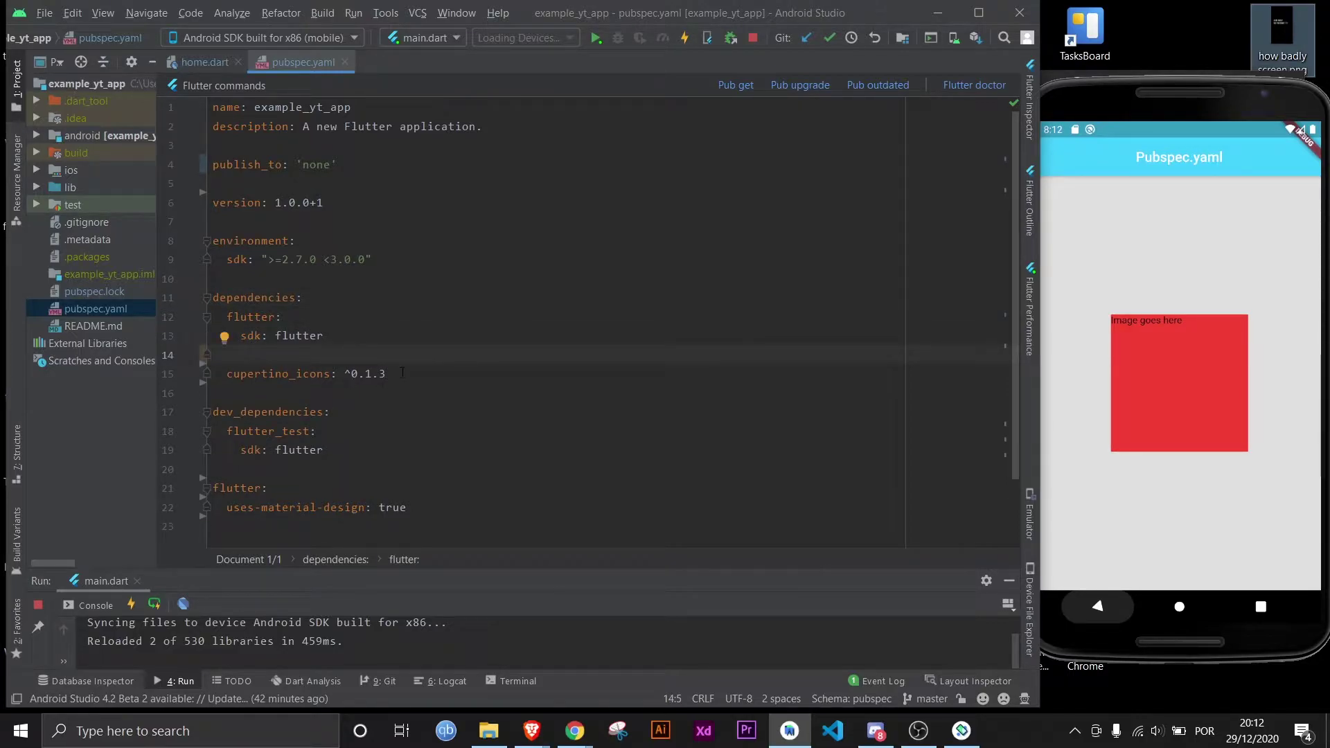
left_click(401, 373)
key("Return")
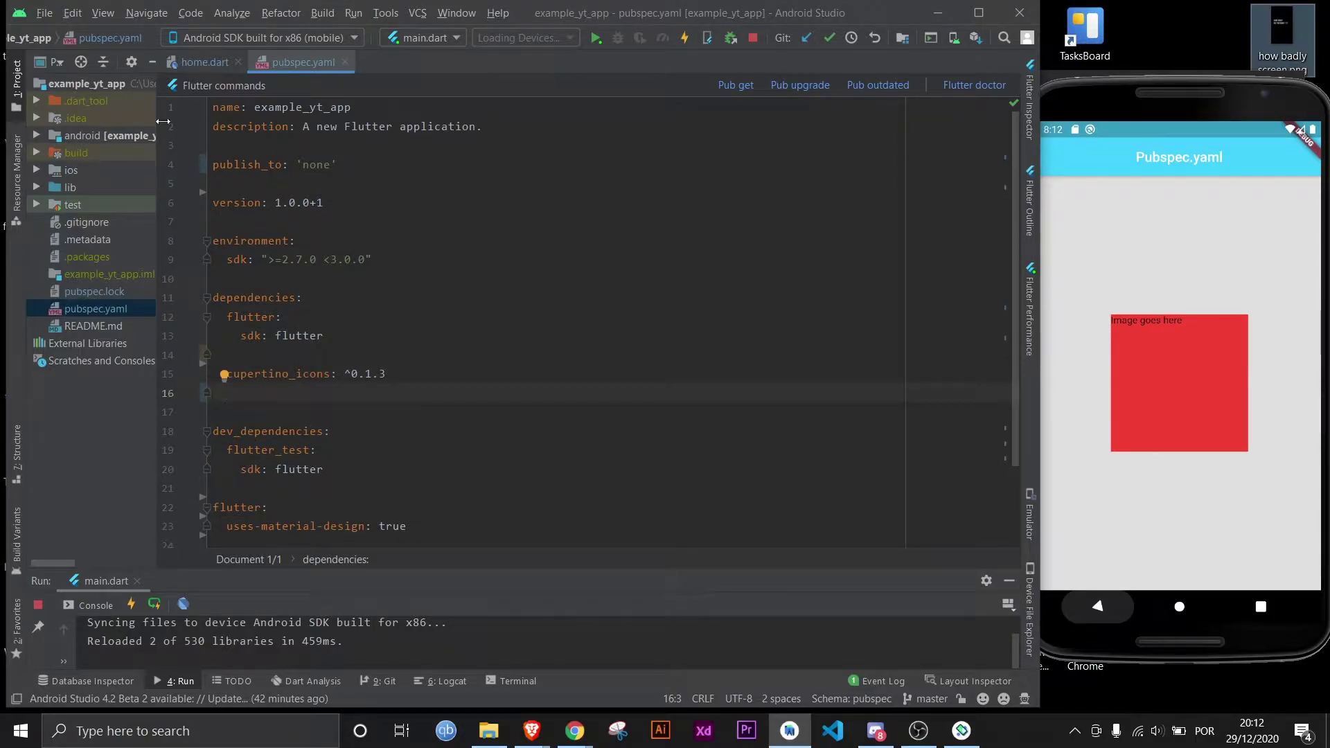
- Paste 'min_id: ^1.0.3' from home.dart into pubspec.yaml below cupertino_icons
left_click(205, 60)
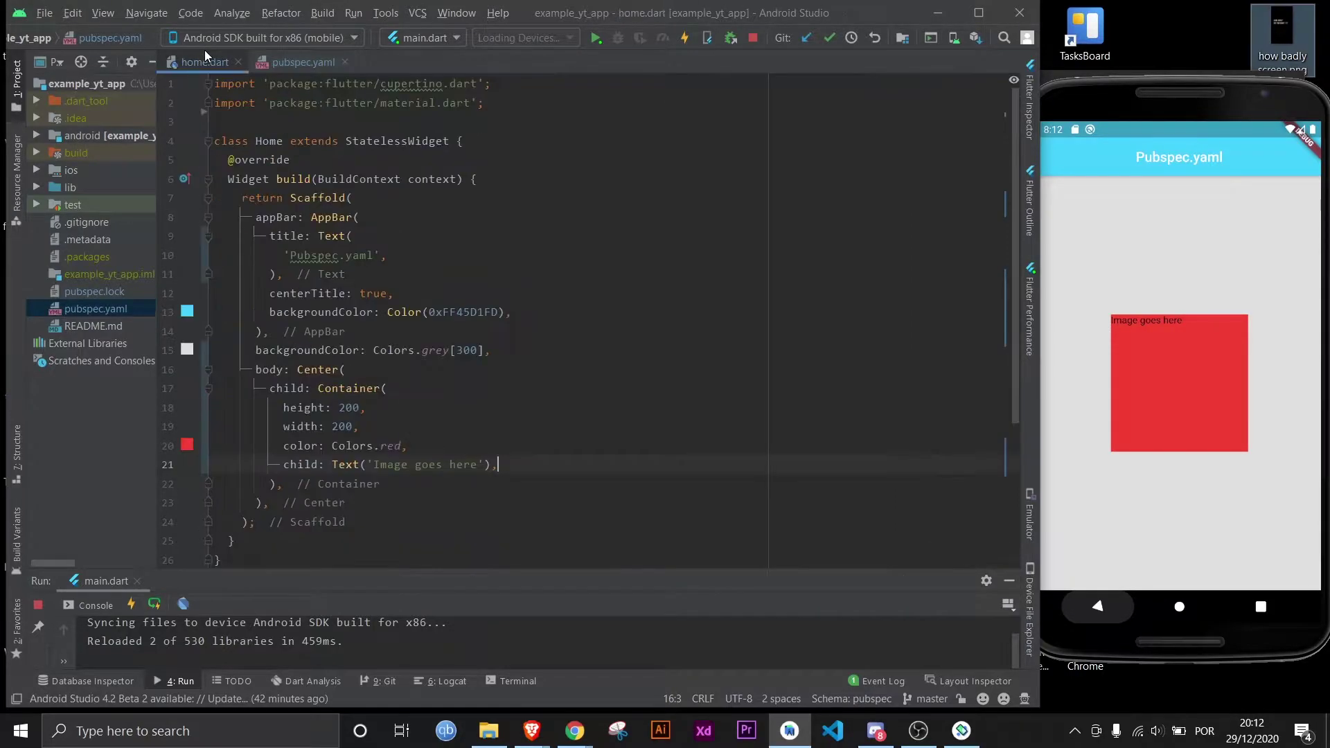
scroll(519, 312, "down", 5)
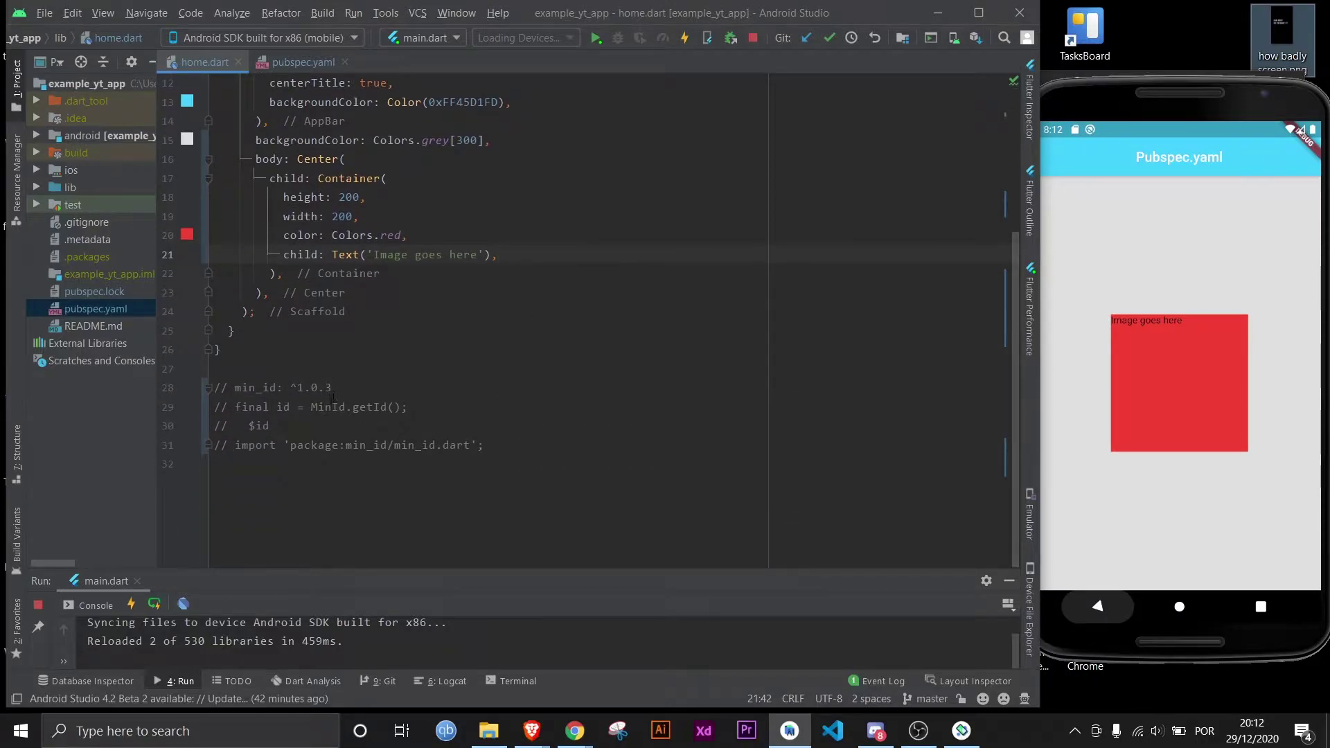
left_click_drag(331, 387, 235, 388)
scroll(519, 312, "up", 3)
key("ctrl+c")
left_click(302, 62)
key("ctrl+v")
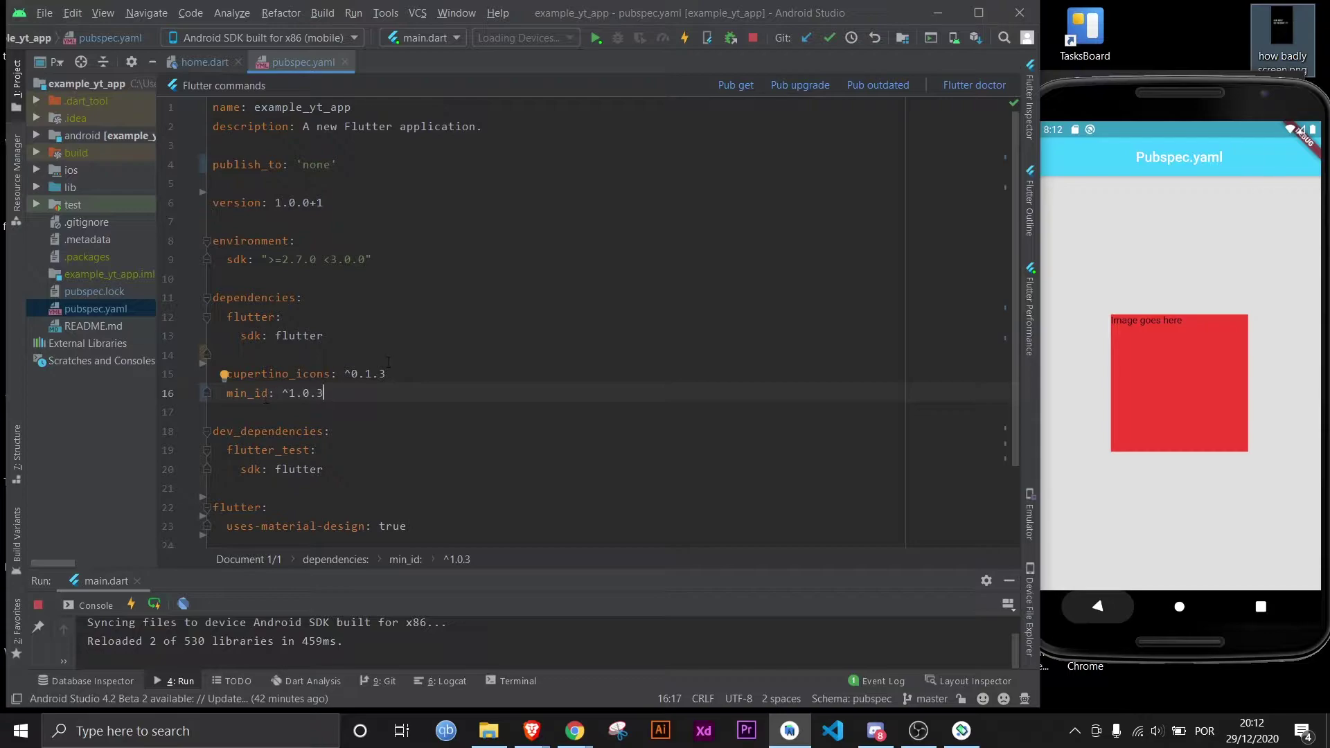
key("ctrl+d")
key("ctrl+d")
key("ctrl+z")
- Check the min_id ^1.0.3 dependency line on pub.dev's Installing tab and copy it
key("alt+Tab")
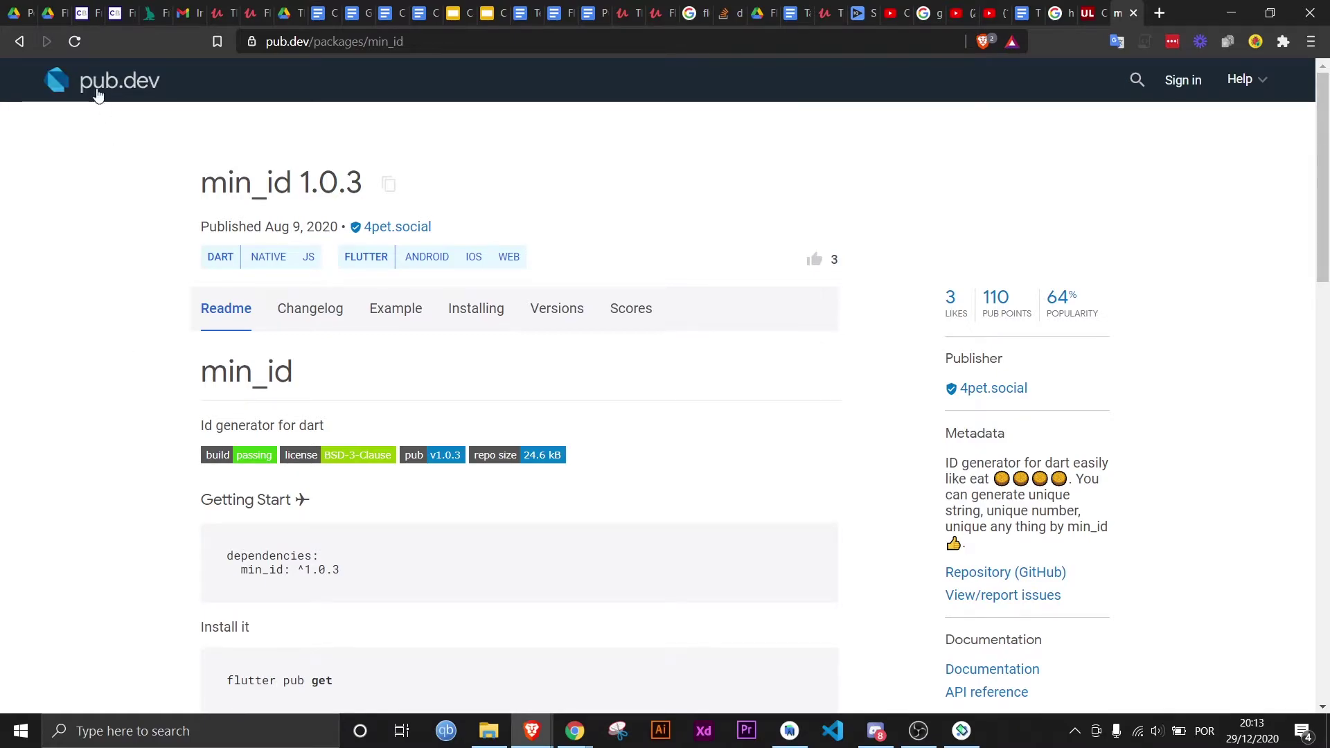
left_click_drag(375, 183, 200, 183)
left_click(476, 308)
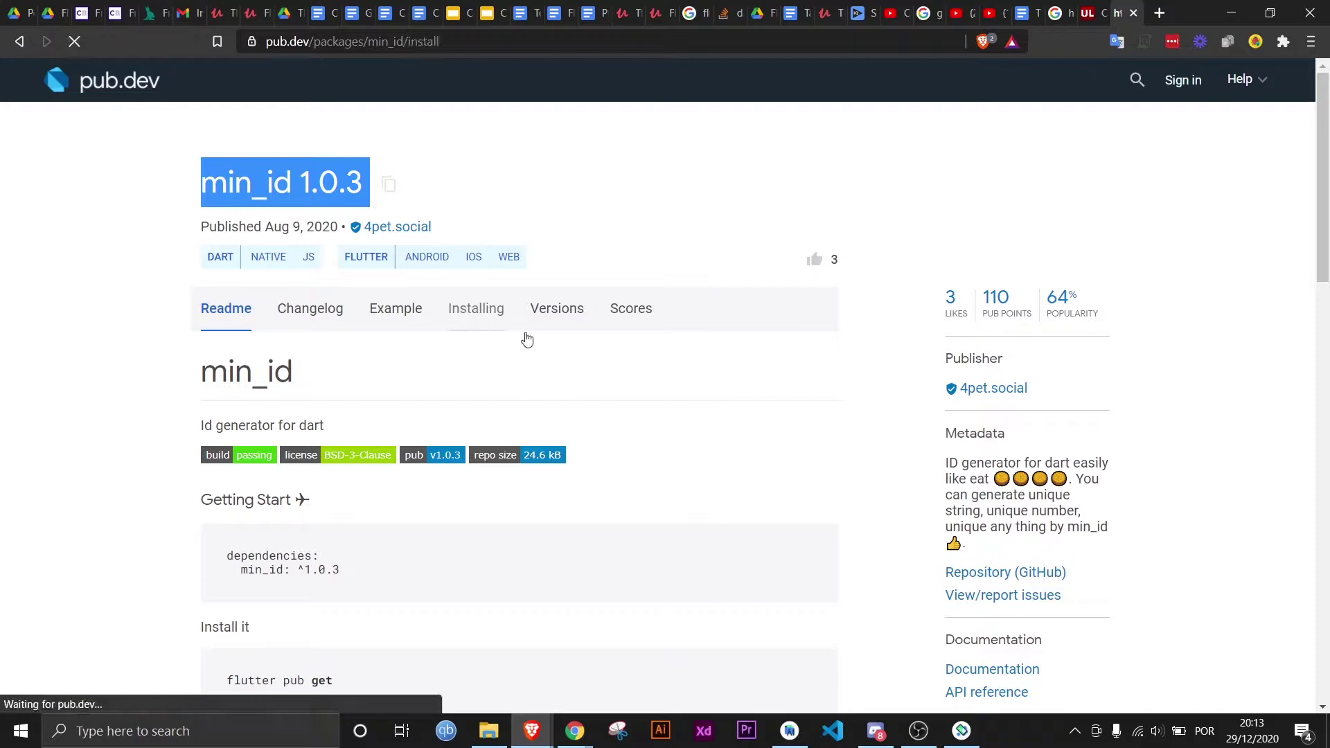
left_click_drag(240, 438, 338, 458)
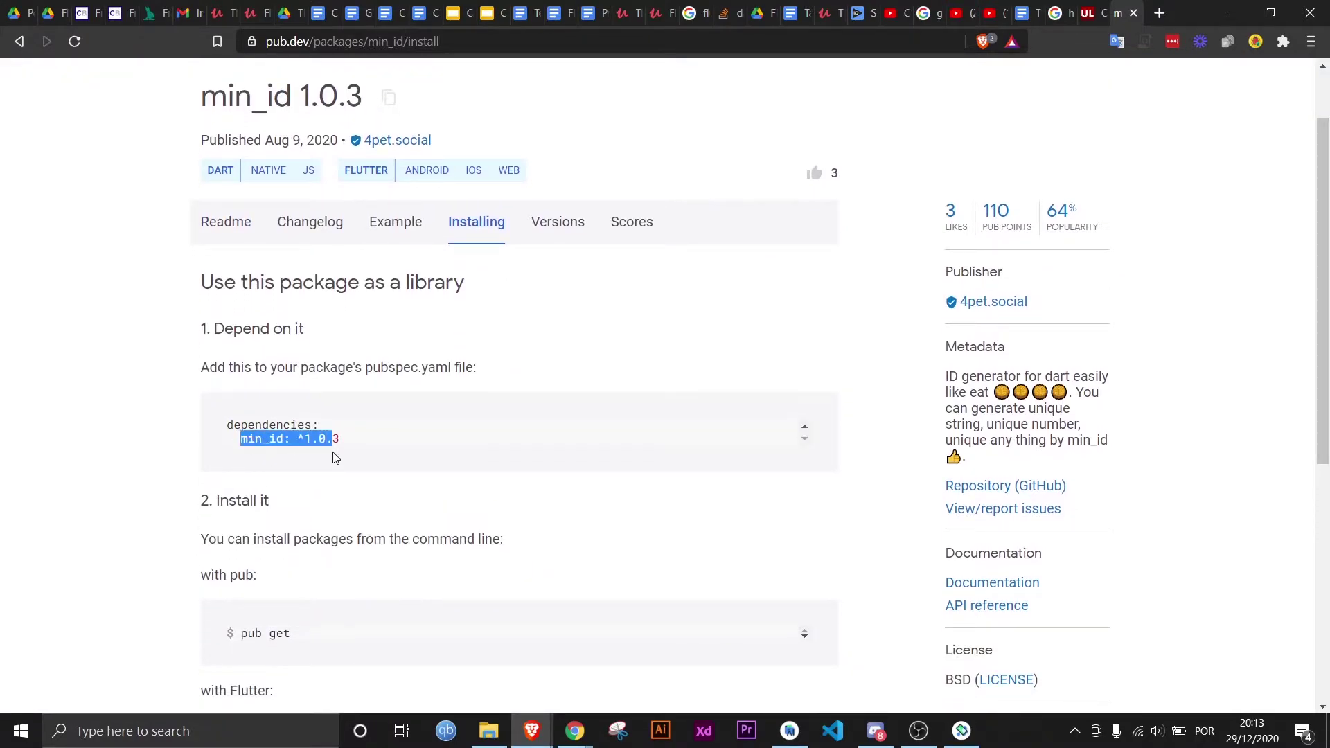
key("ctrl+c")
- Run pub get, close its output panel, and add a blank last line to pubspec.yaml
key("alt+Tab")
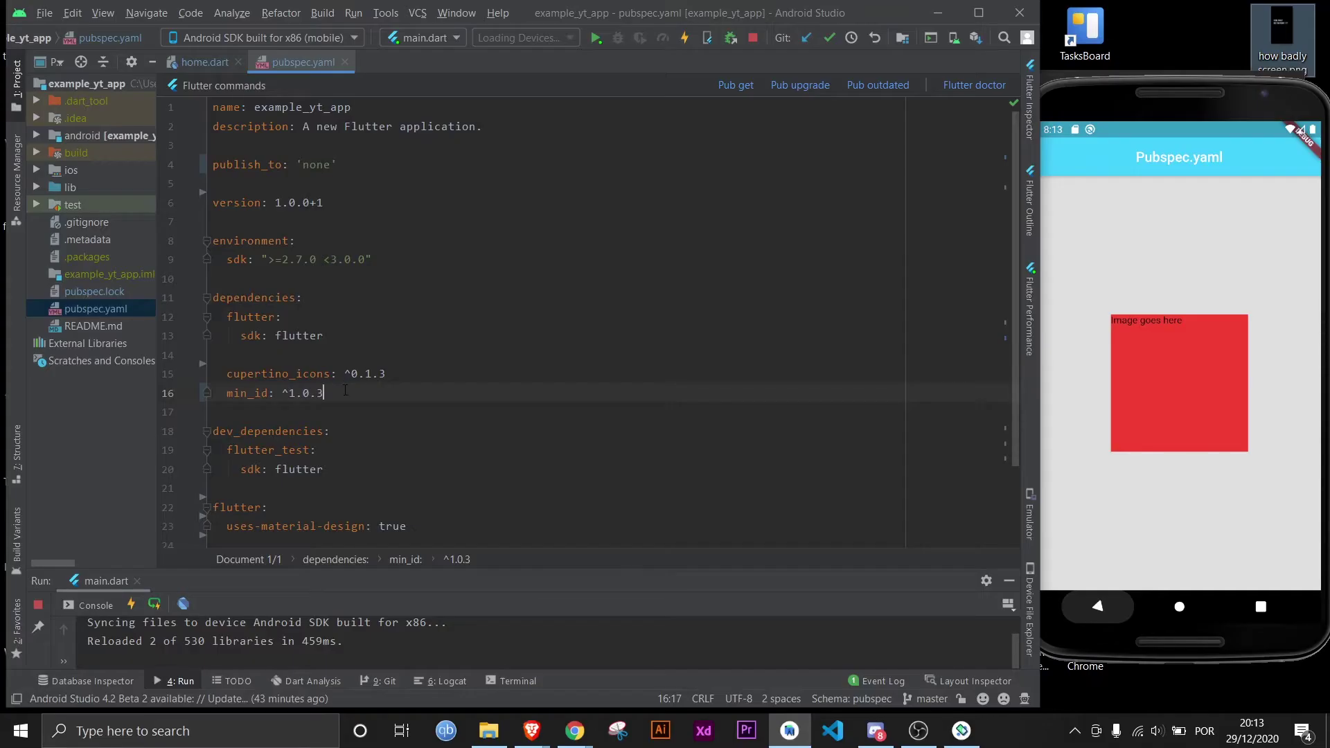
left_click(734, 86)
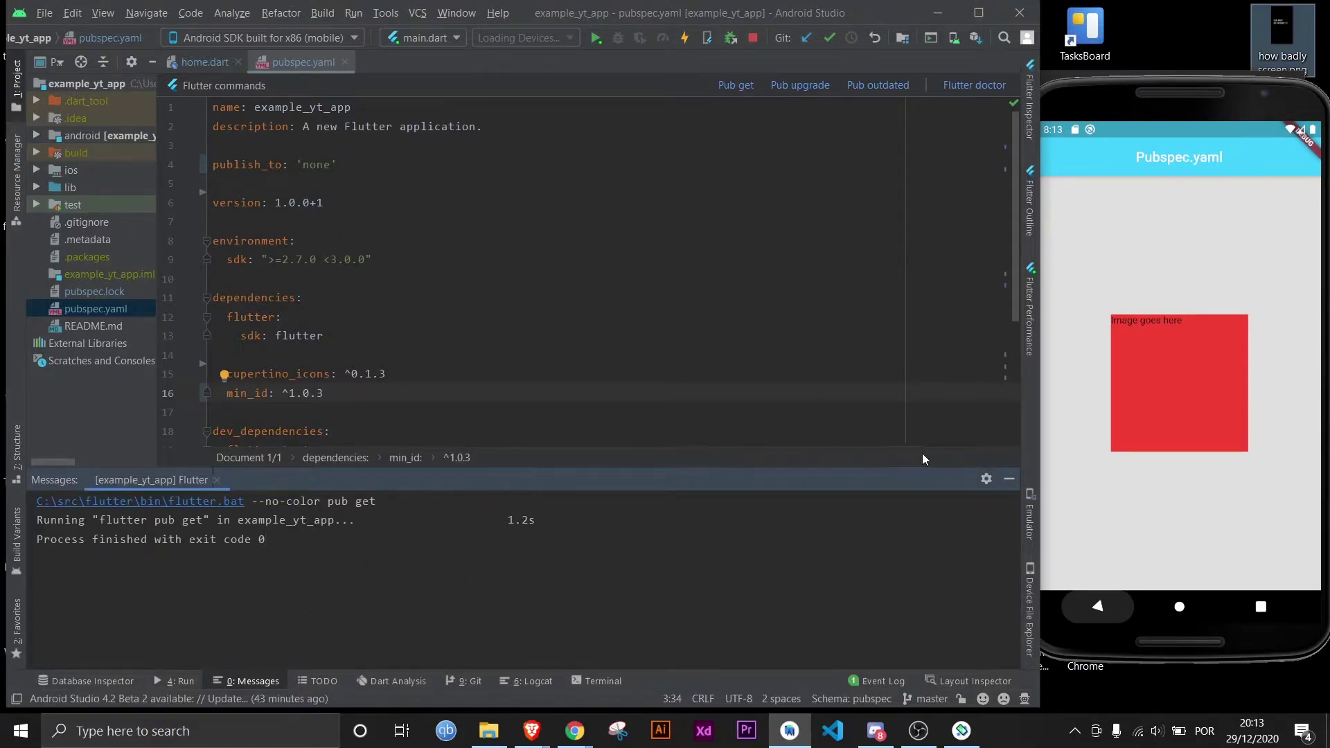
left_click(1009, 479)
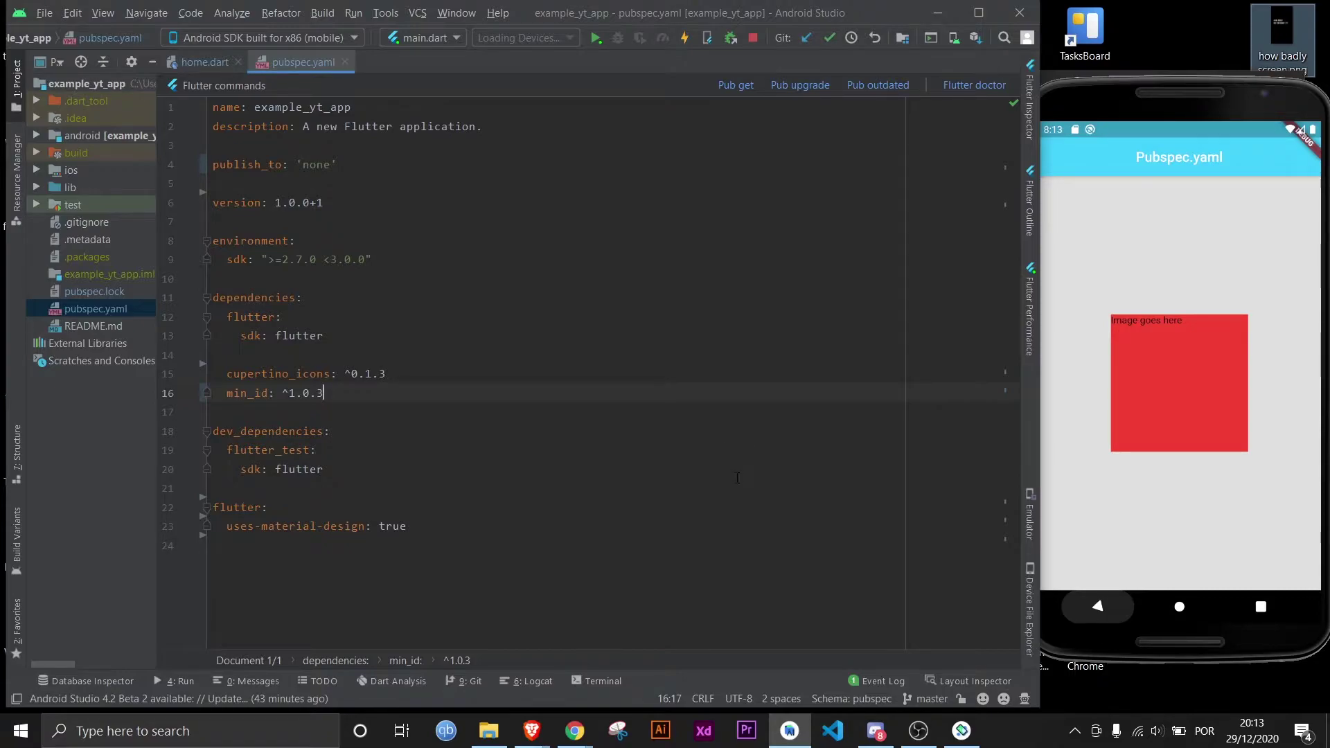
left_click(722, 569)
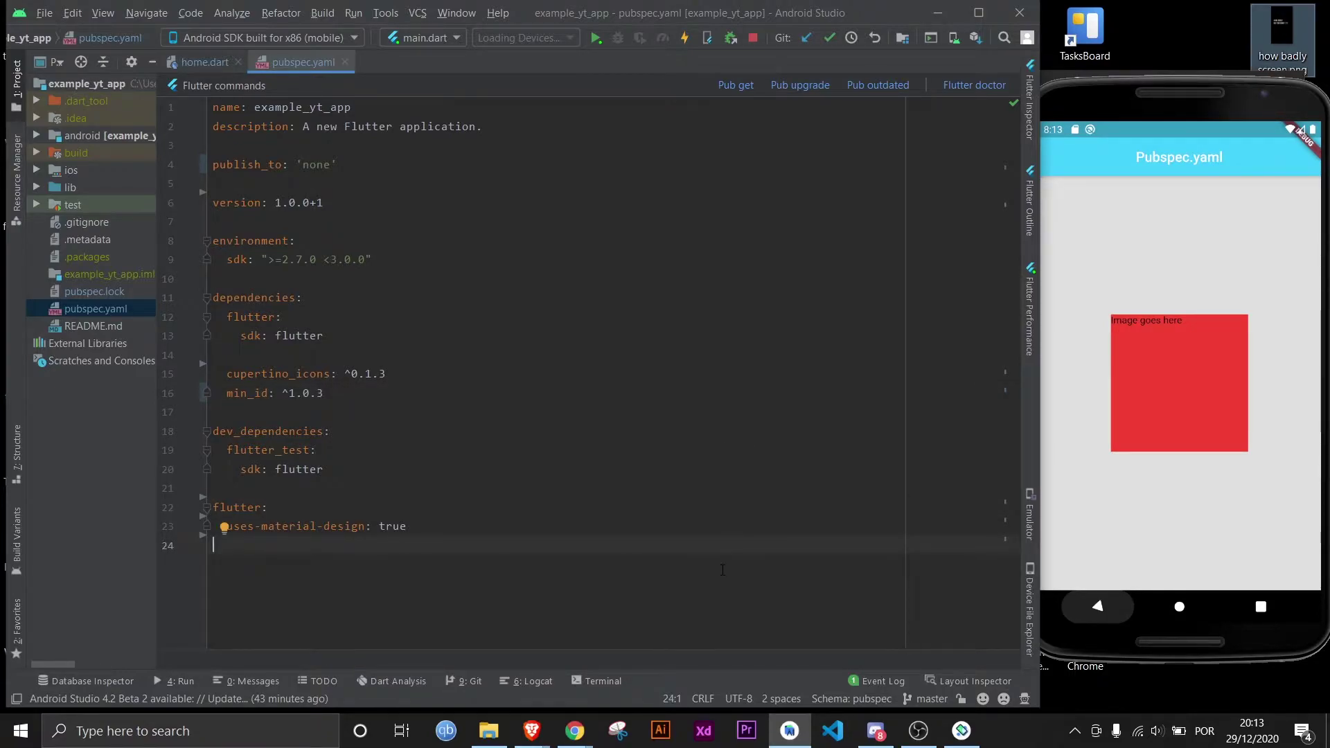
key("Return")
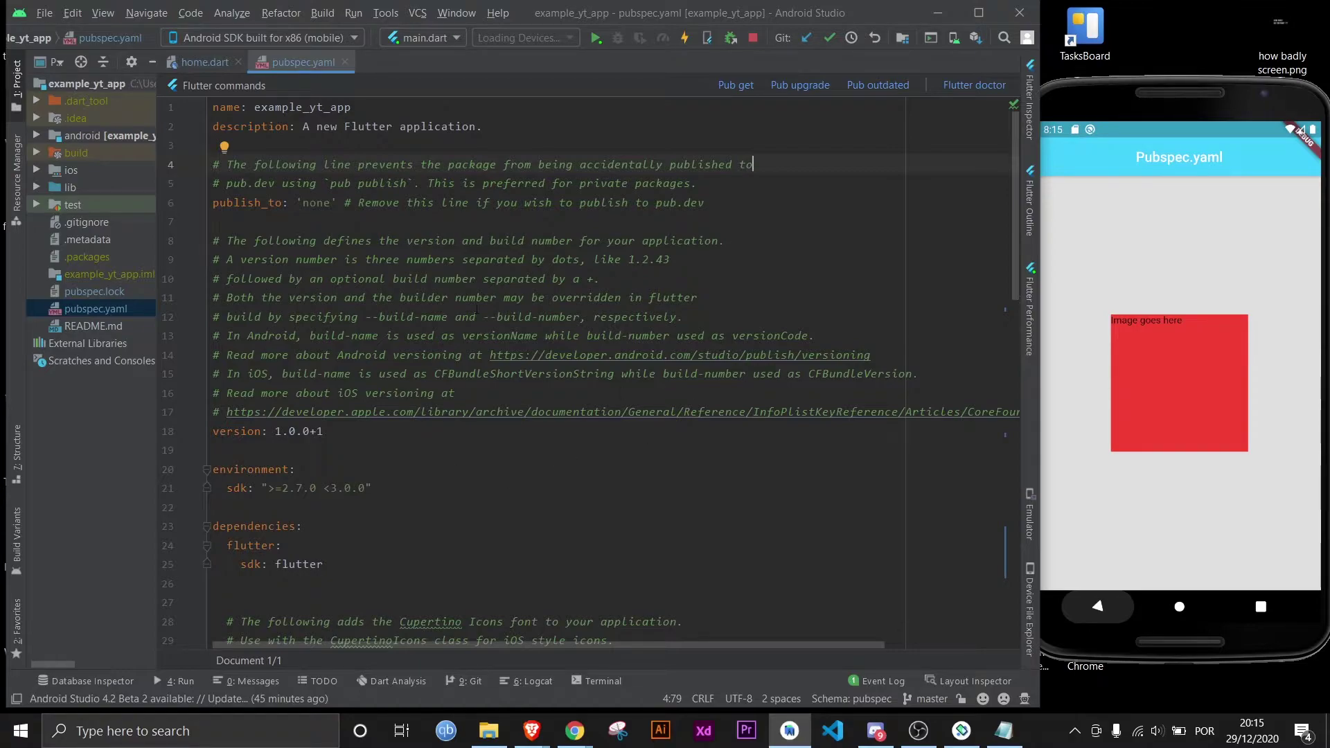
scroll(519, 272, "down", 5)
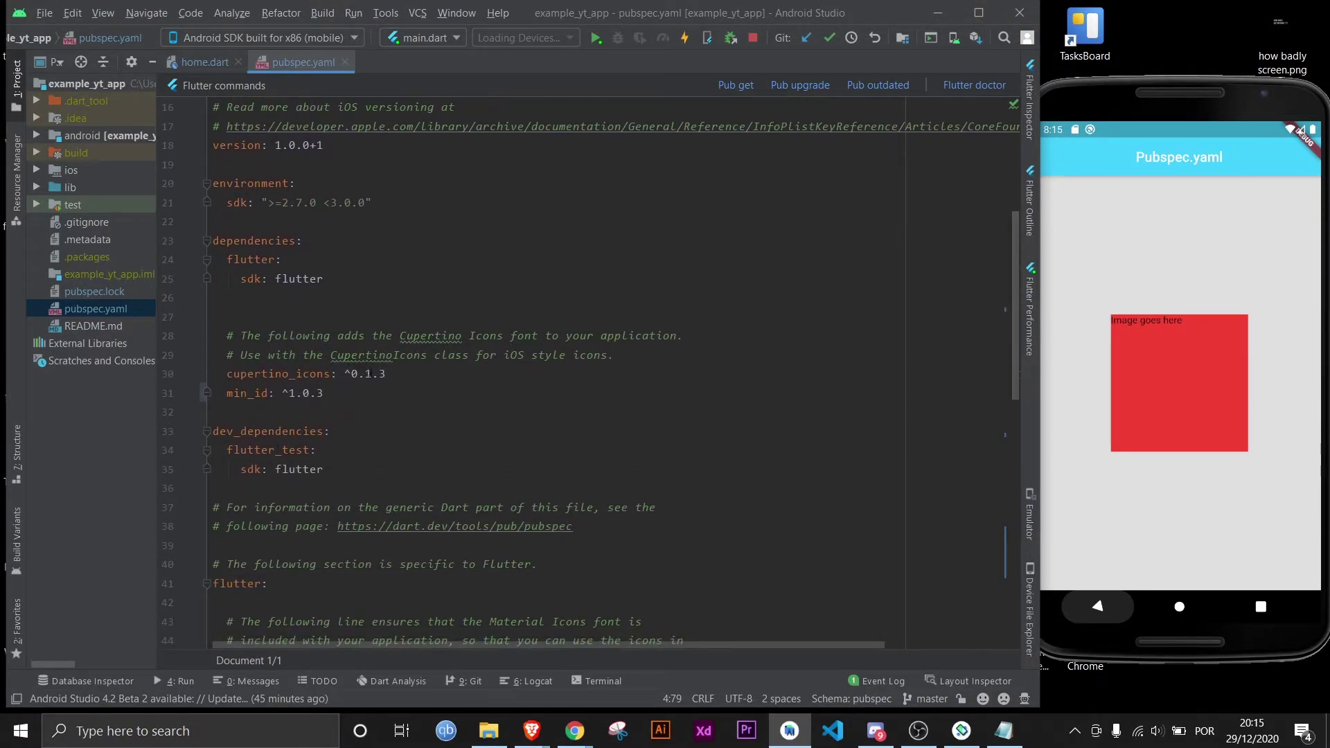
- Review the min_id ^1.0.3 and cupertino_icons lines in the restored dependencies
mouse_move(325, 393)
left_mouse_down()
mouse_move(229, 393)
mouse_move(379, 355)
mouse_move(385, 373)
left_mouse_up()
left_click(324, 393)
scroll(390, 390, "down", 1)
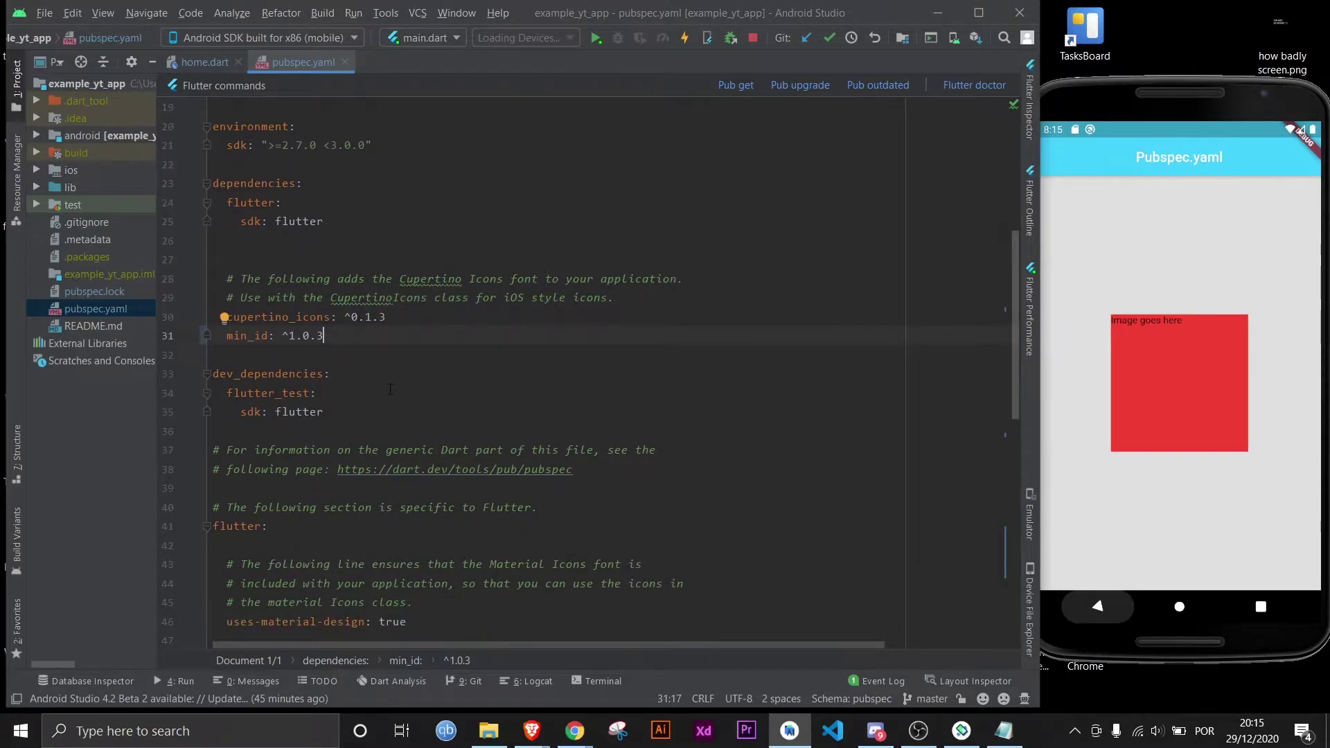
double_click(270, 316)
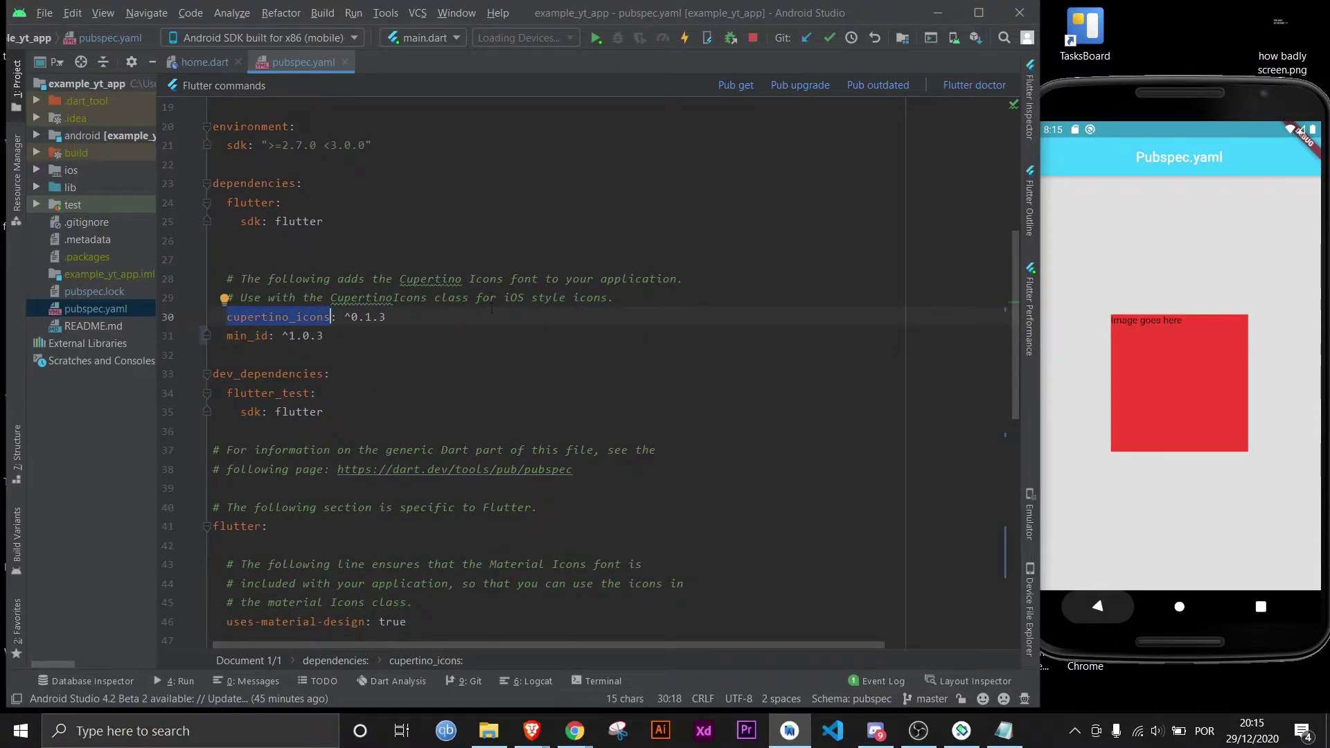
scroll(416, 363, "down", 9)
scroll(524, 413, "up", 2)
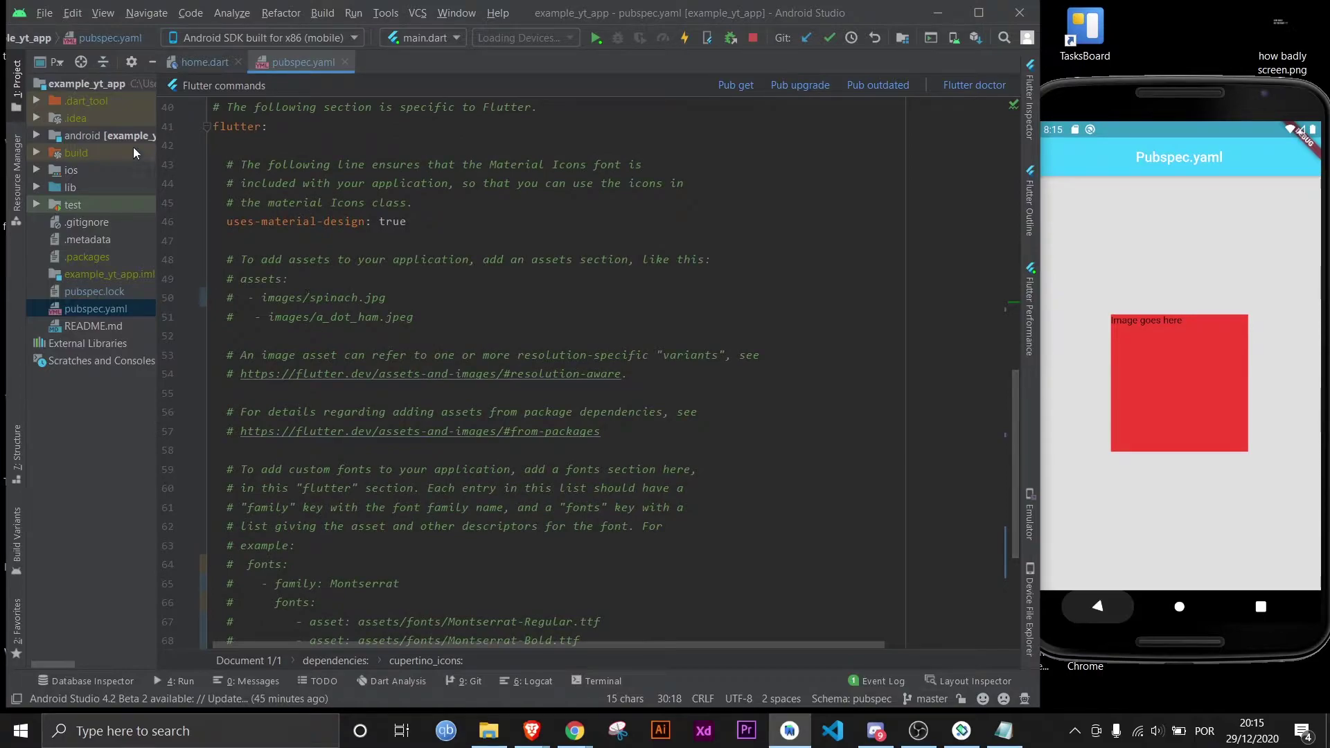
- Create an 'assets' folder at the project root, move the screenshot in, and rename it image1
left_click(62, 81)
right_click(63, 82)
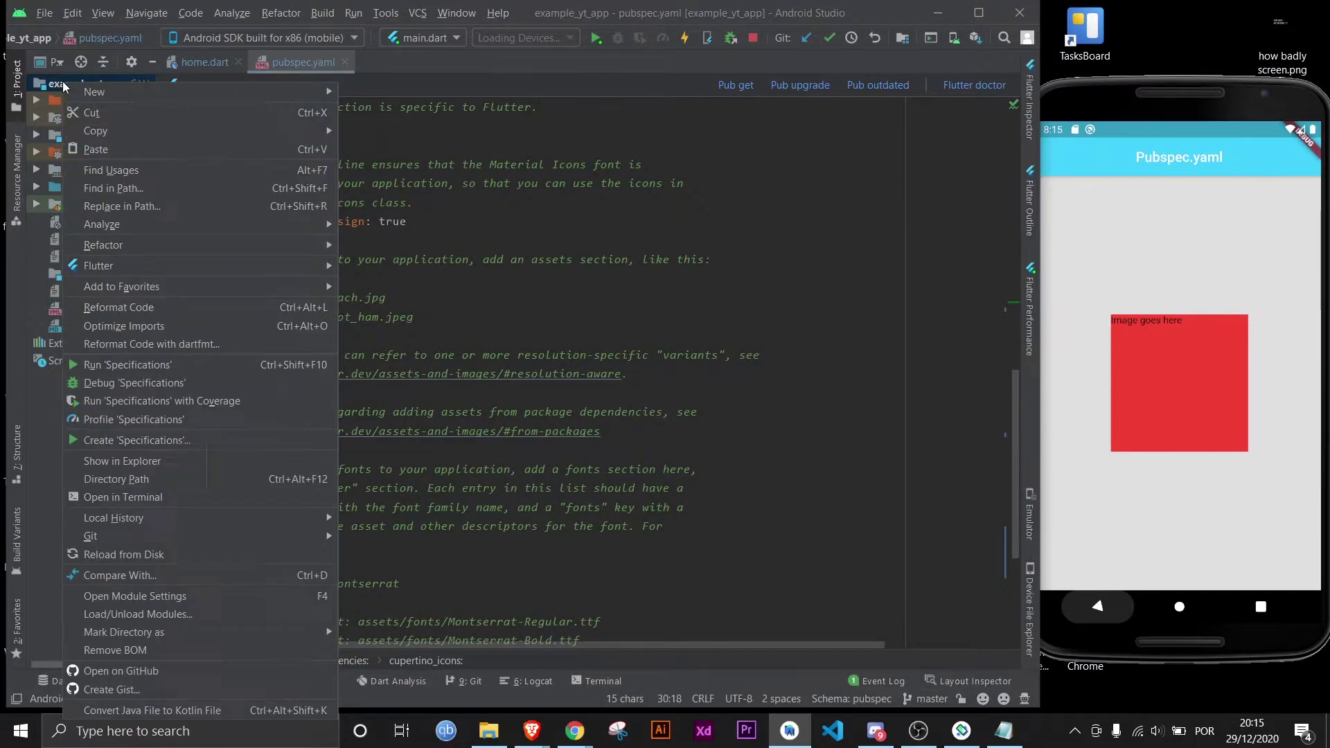
mouse_move(156, 92)
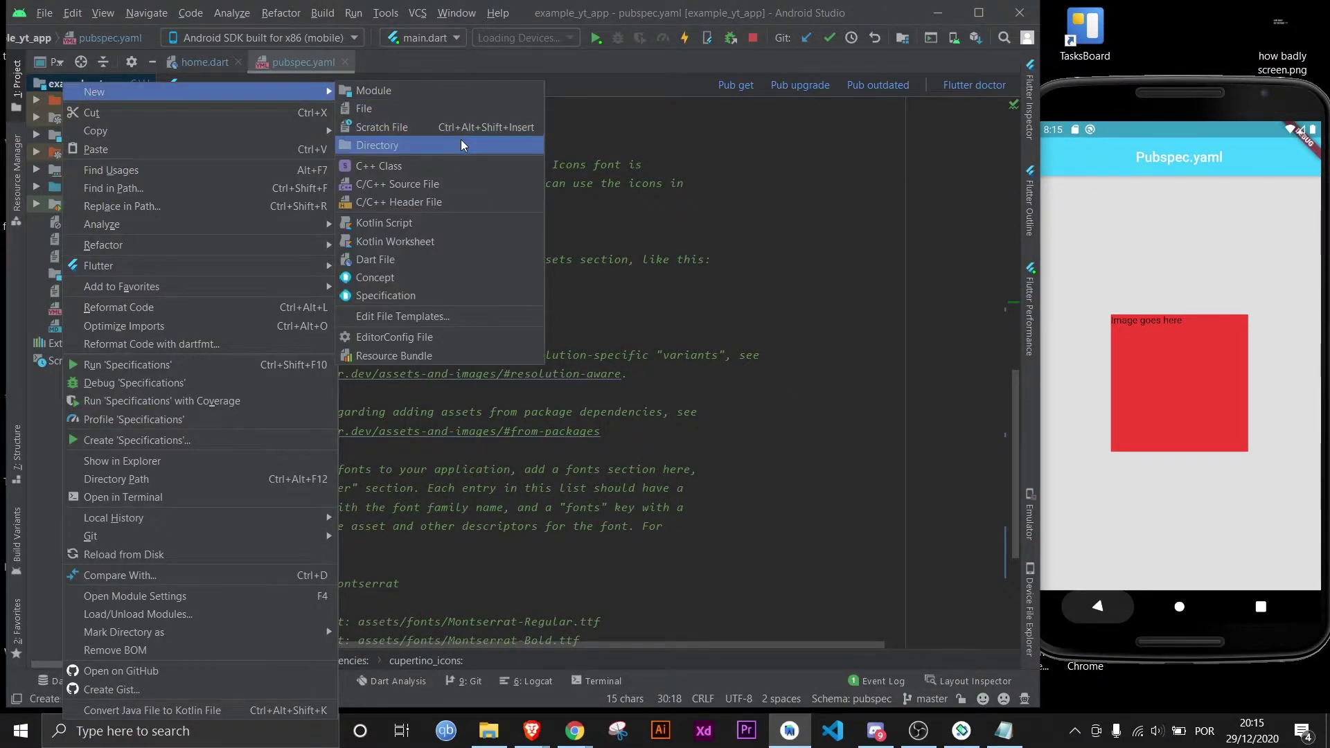
left_click(461, 140)
type("assets")
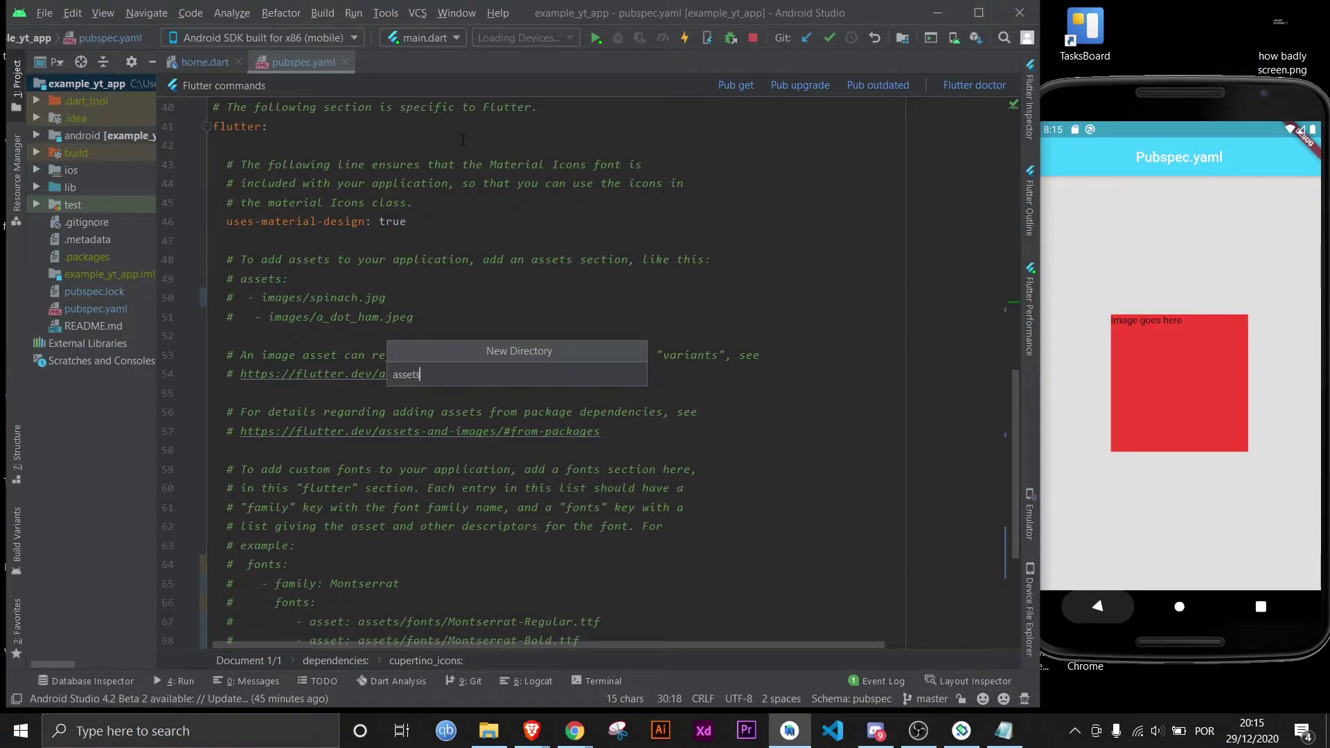
key("Return")
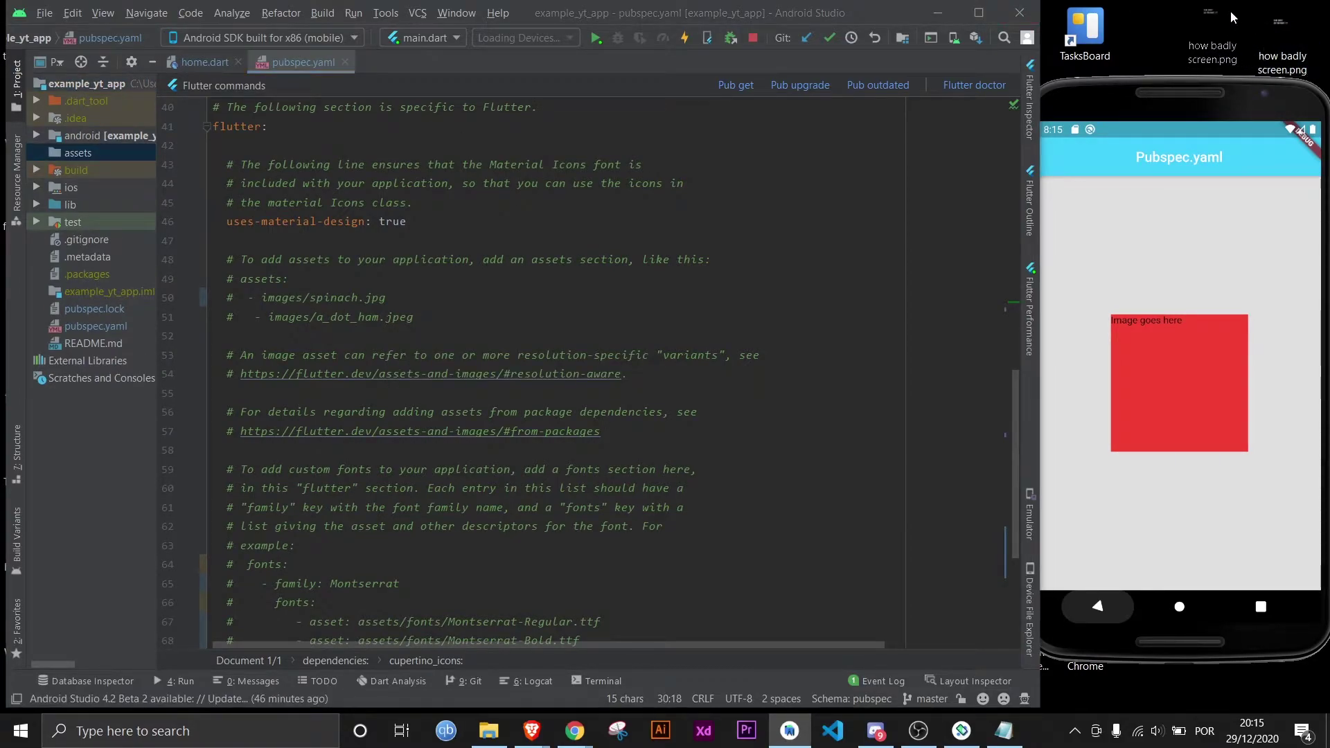
left_click_drag(967, 223, 79, 152)
left_click(645, 417)
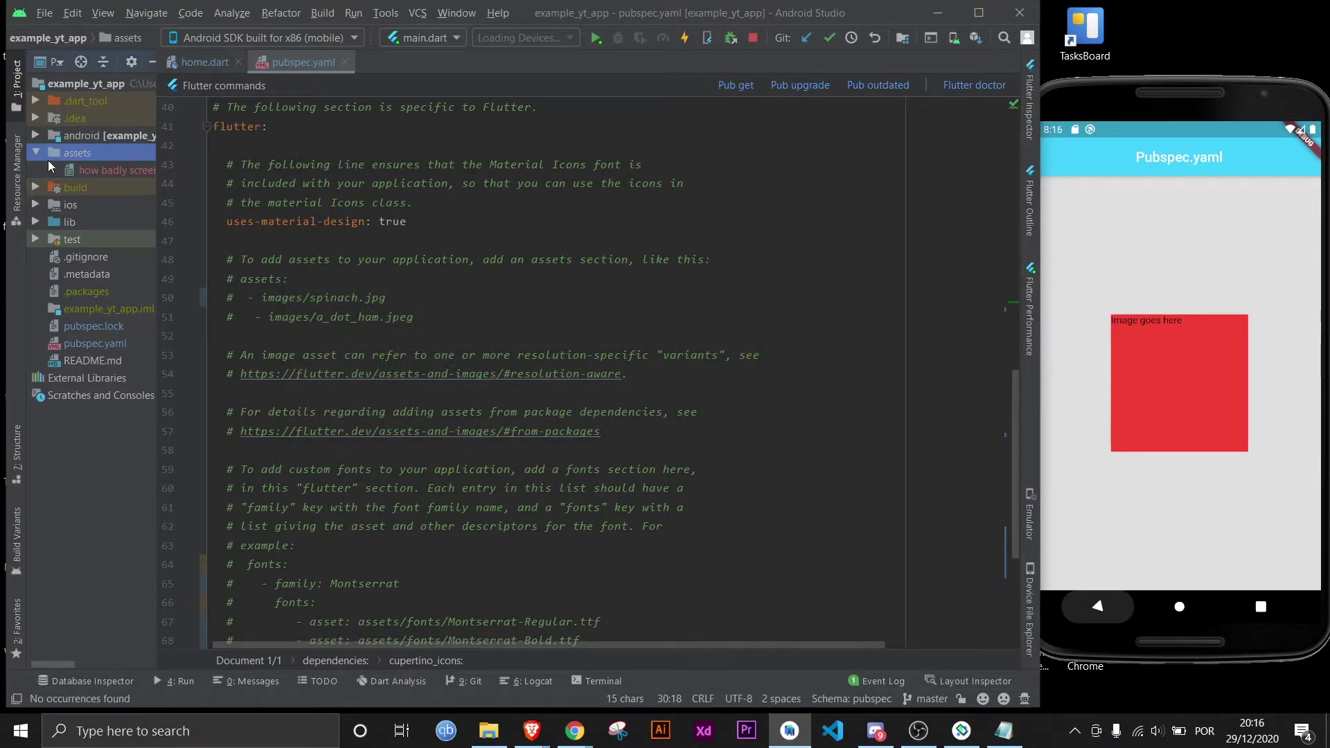
right_click(88, 173)
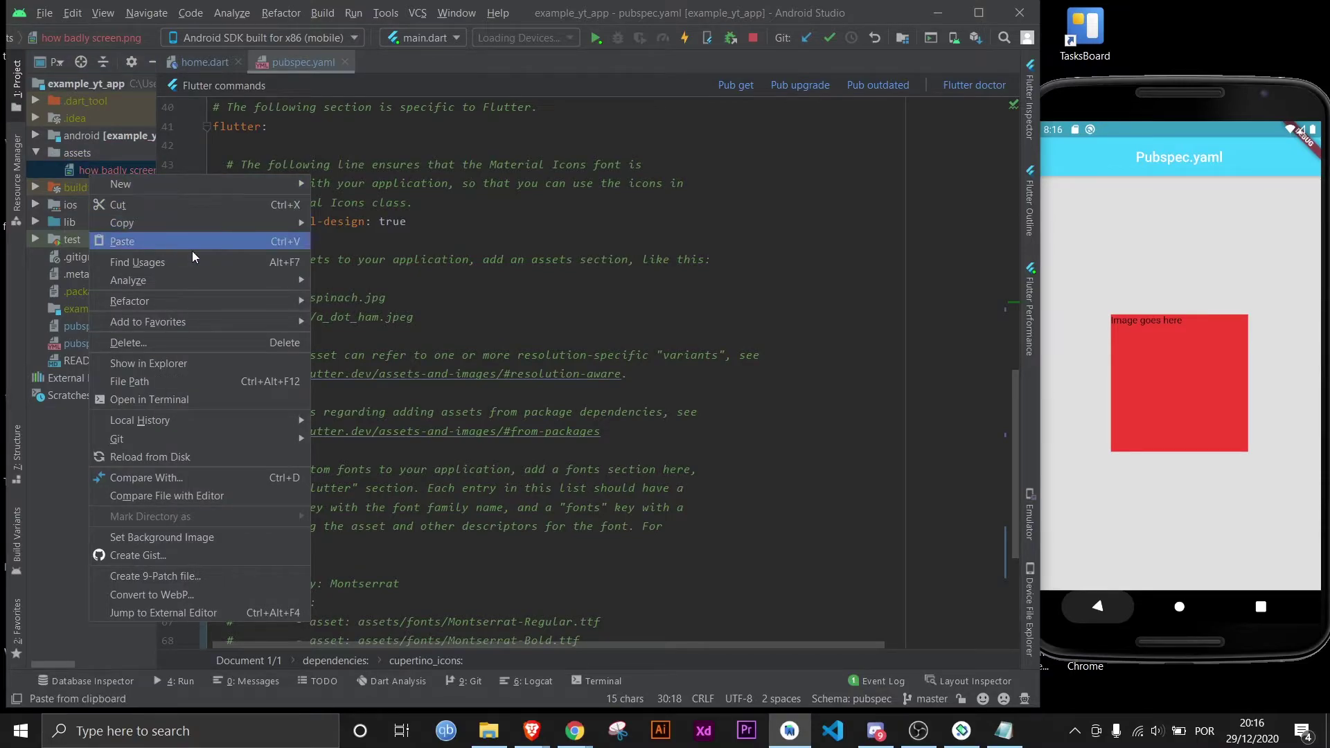
mouse_move(130, 301)
left_click(334, 291)
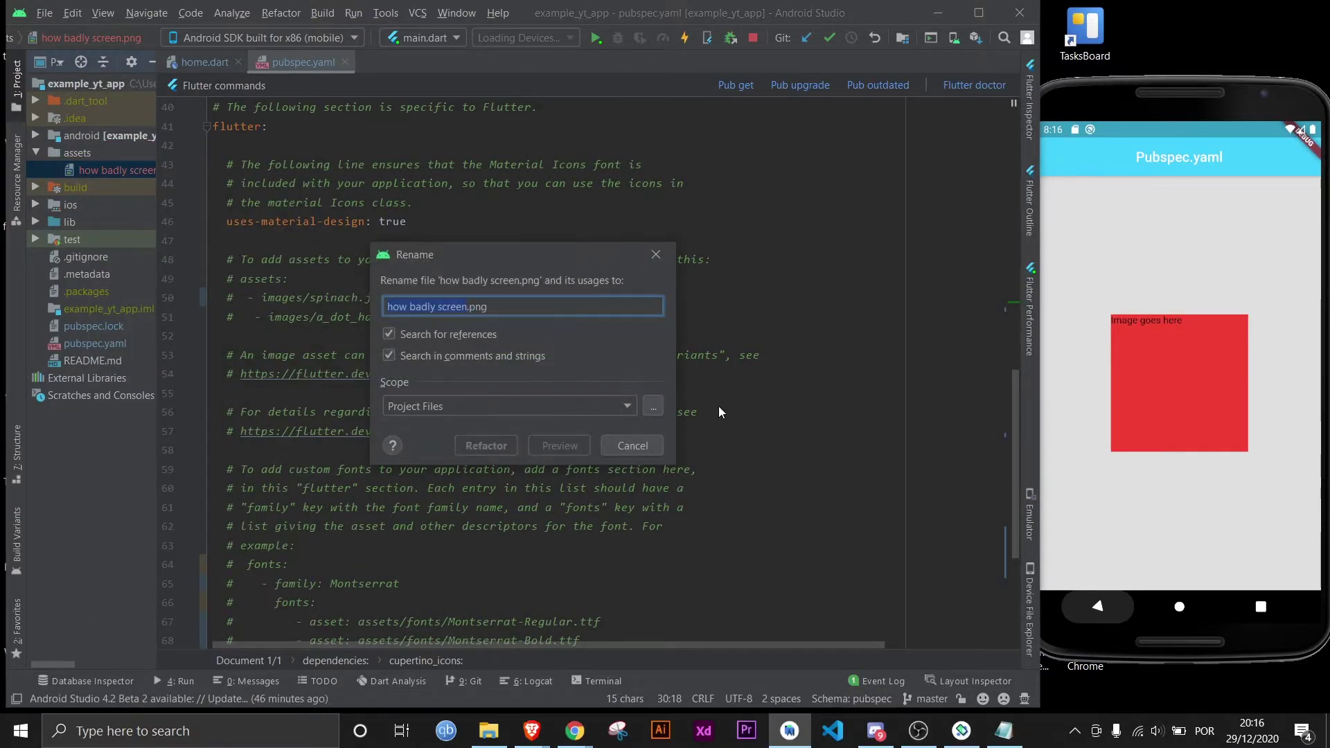
type("image1")
key("Return")
- Uncomment the assets example in pubspec.yaml and compare its indentation with flutter's keys
left_click_drag(416, 317, 140, 265)
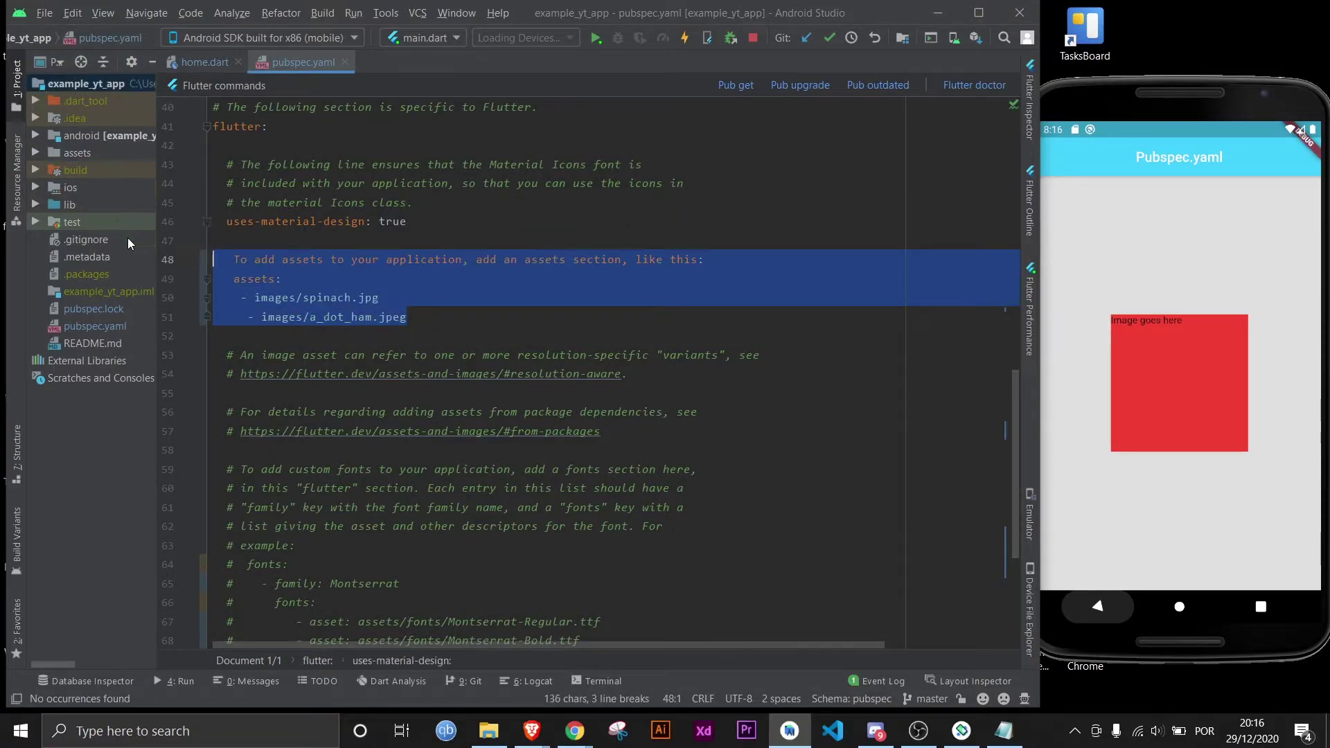
key("ctrl+slash")
key("ctrl+y")
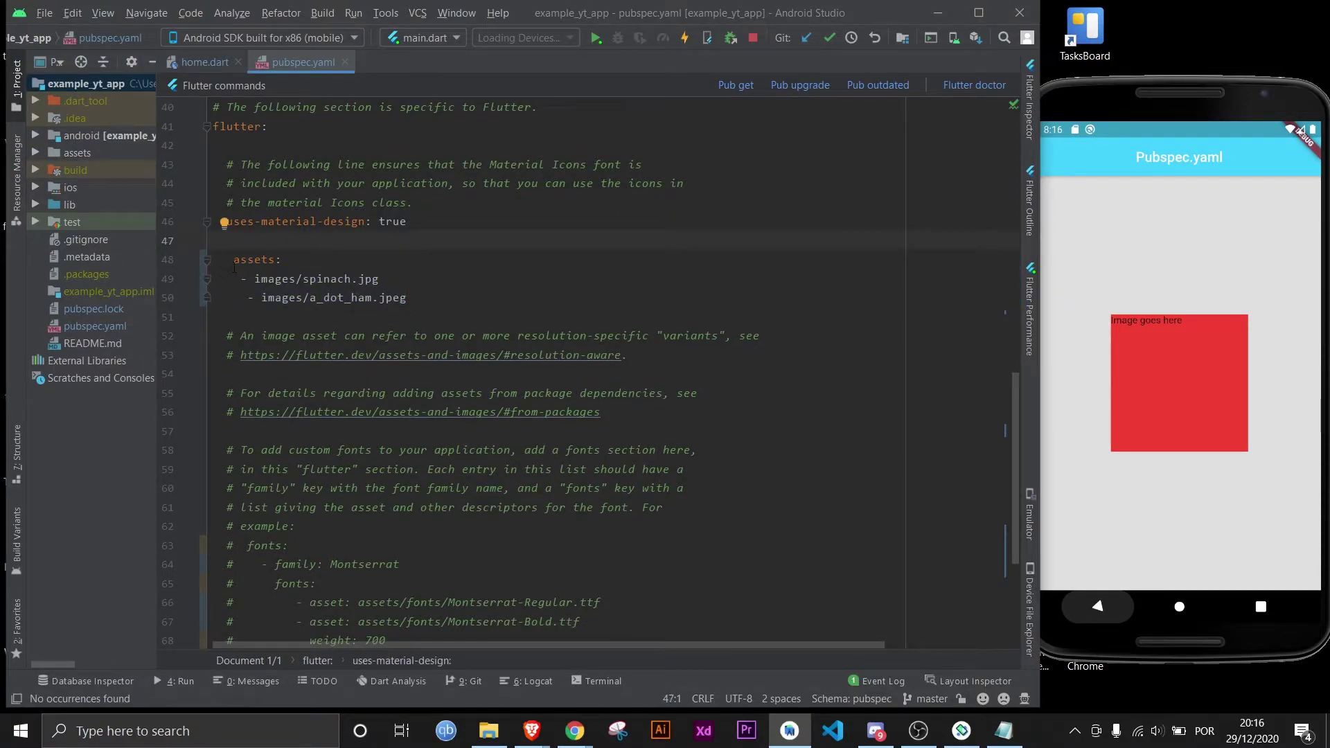
left_click(235, 261)
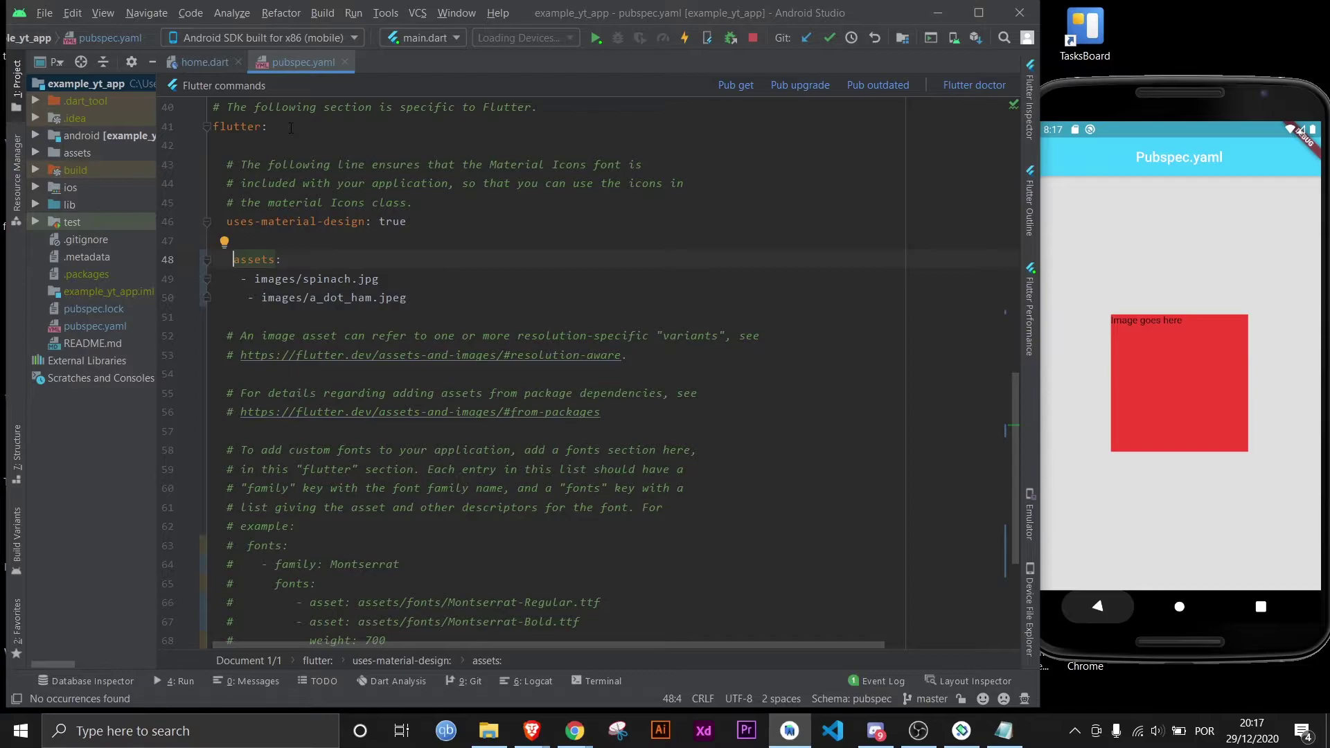
left_click_drag(269, 126, 168, 125)
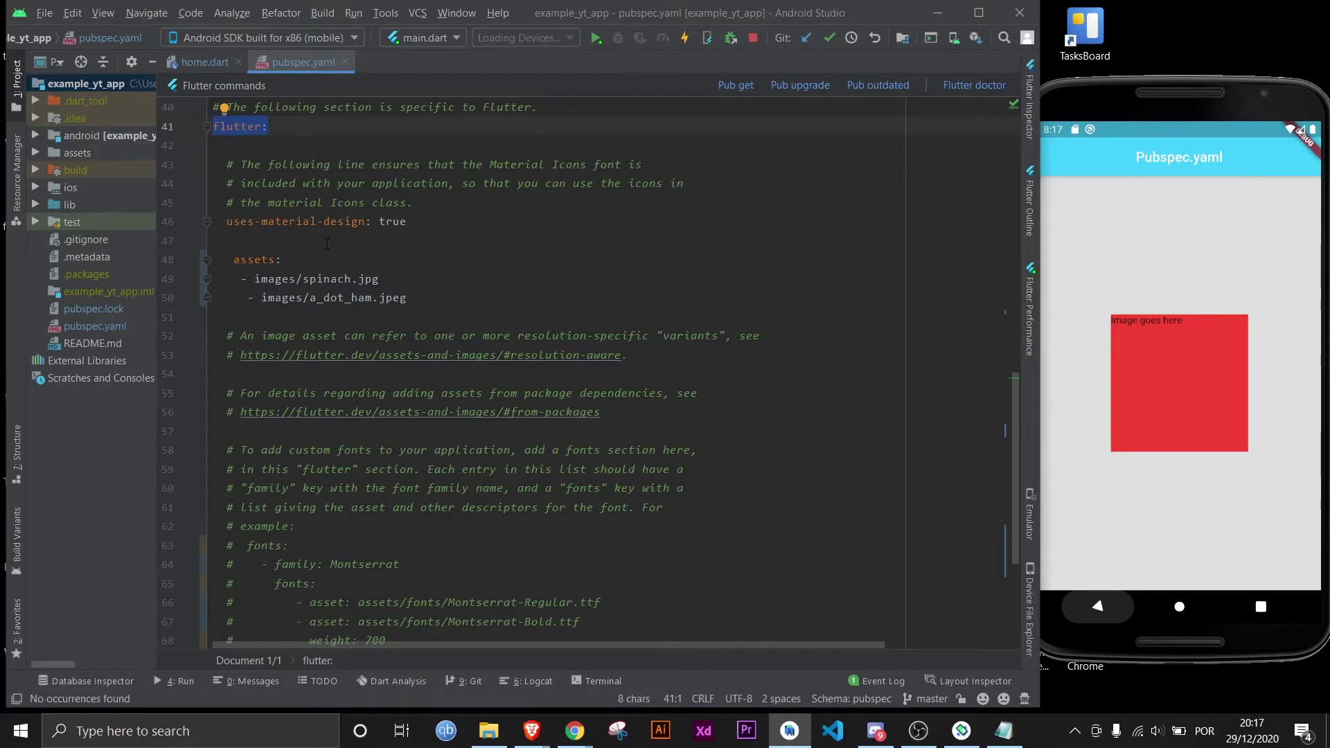
left_click_drag(226, 221, 407, 221)
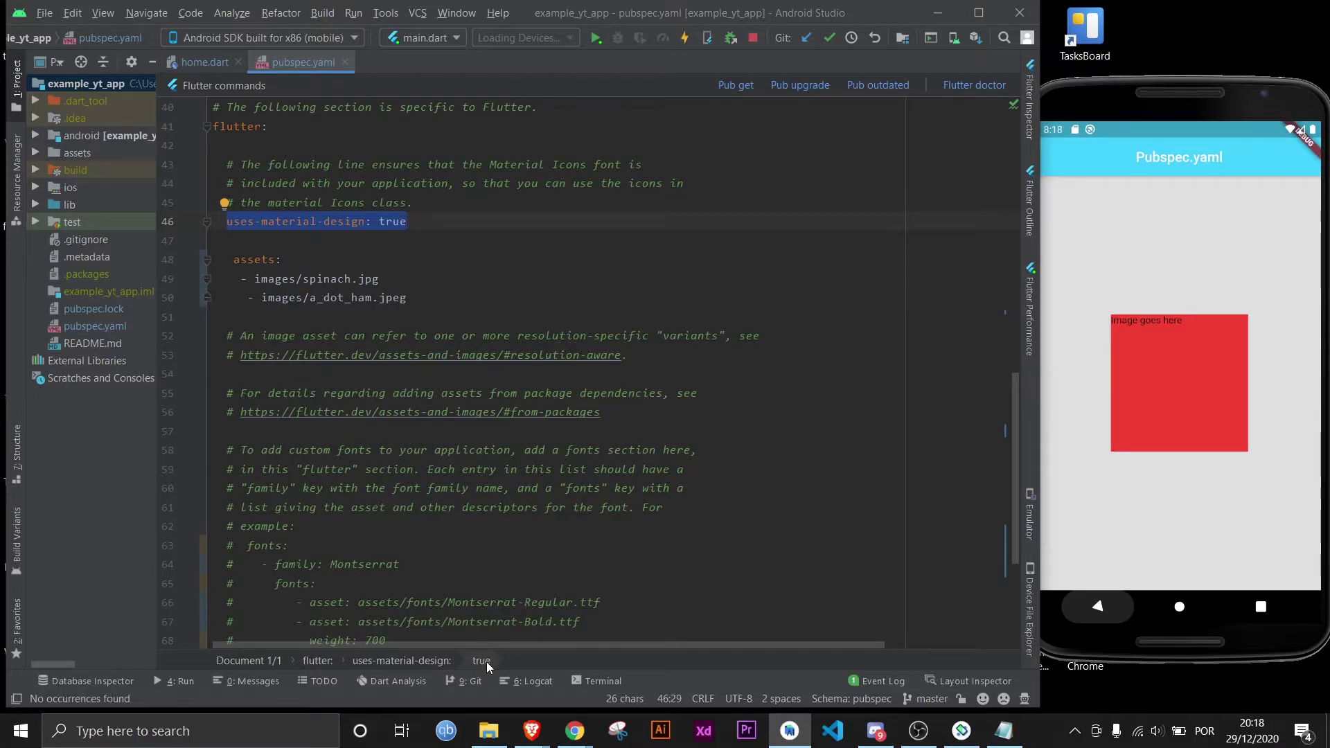
- Remove extra spaces so assets: and both image entries align with uses-material-design
left_click(233, 259)
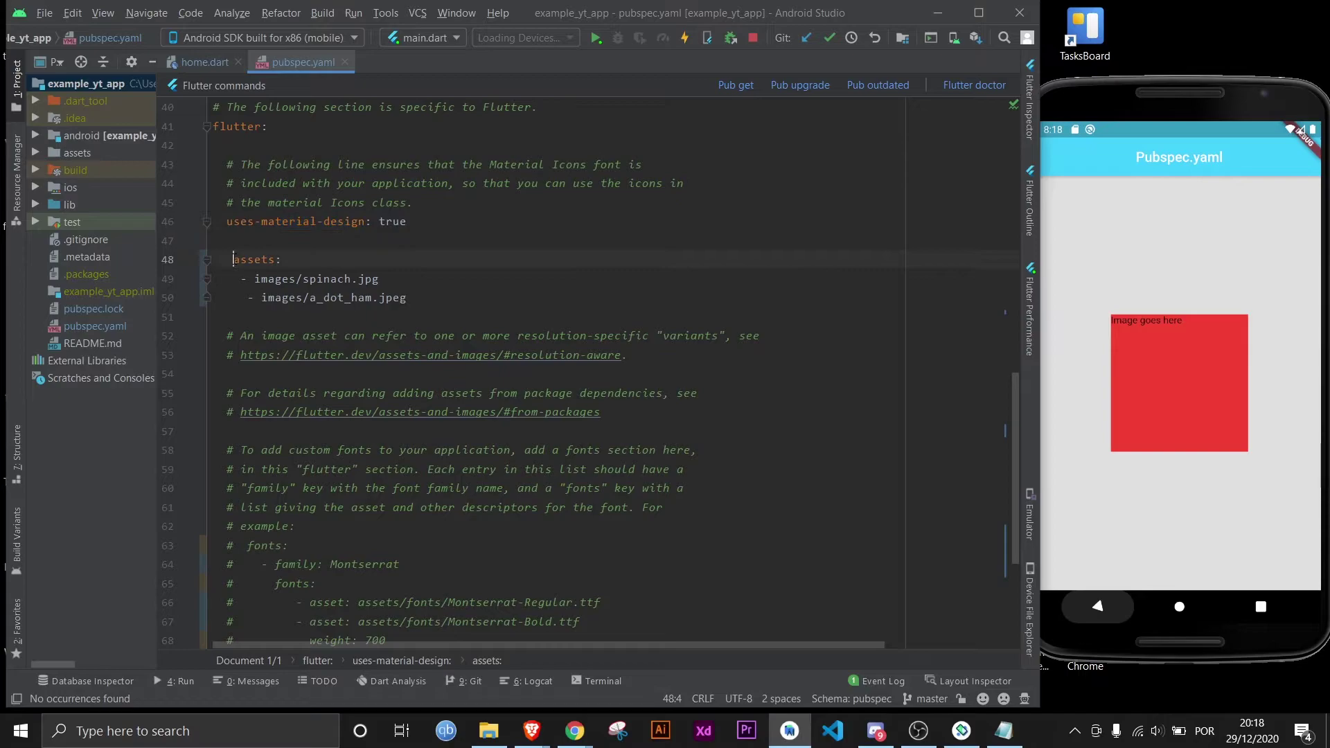
left_click(353, 279)
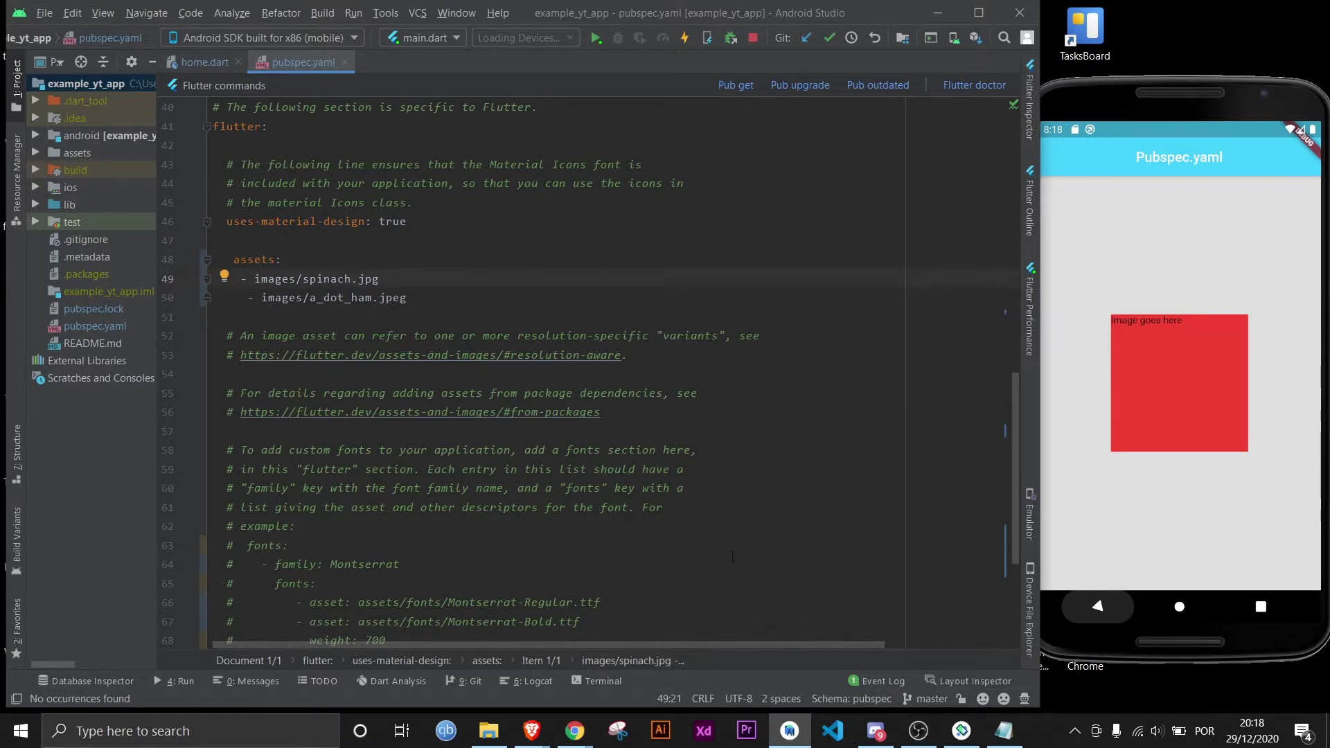
left_click(373, 297)
left_click(248, 302)
key("BackSpace")
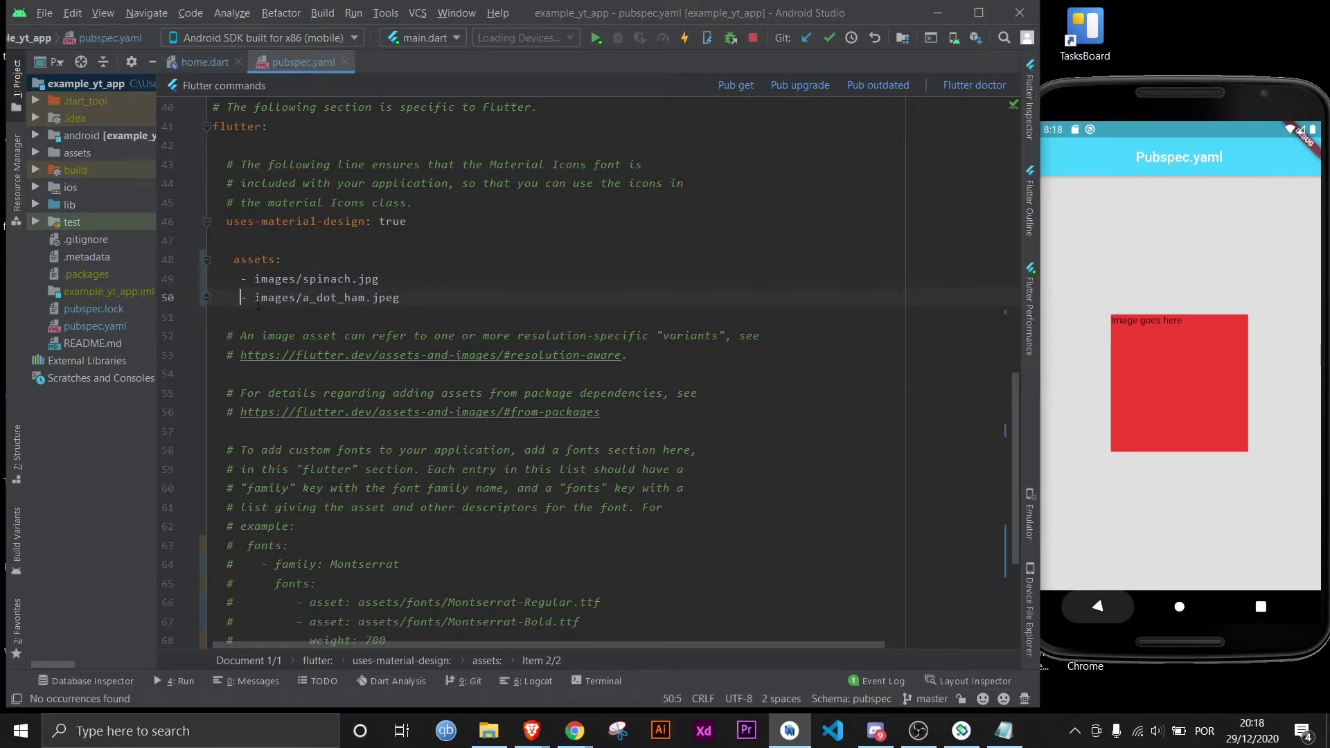
left_click(365, 302)
left_click(235, 260)
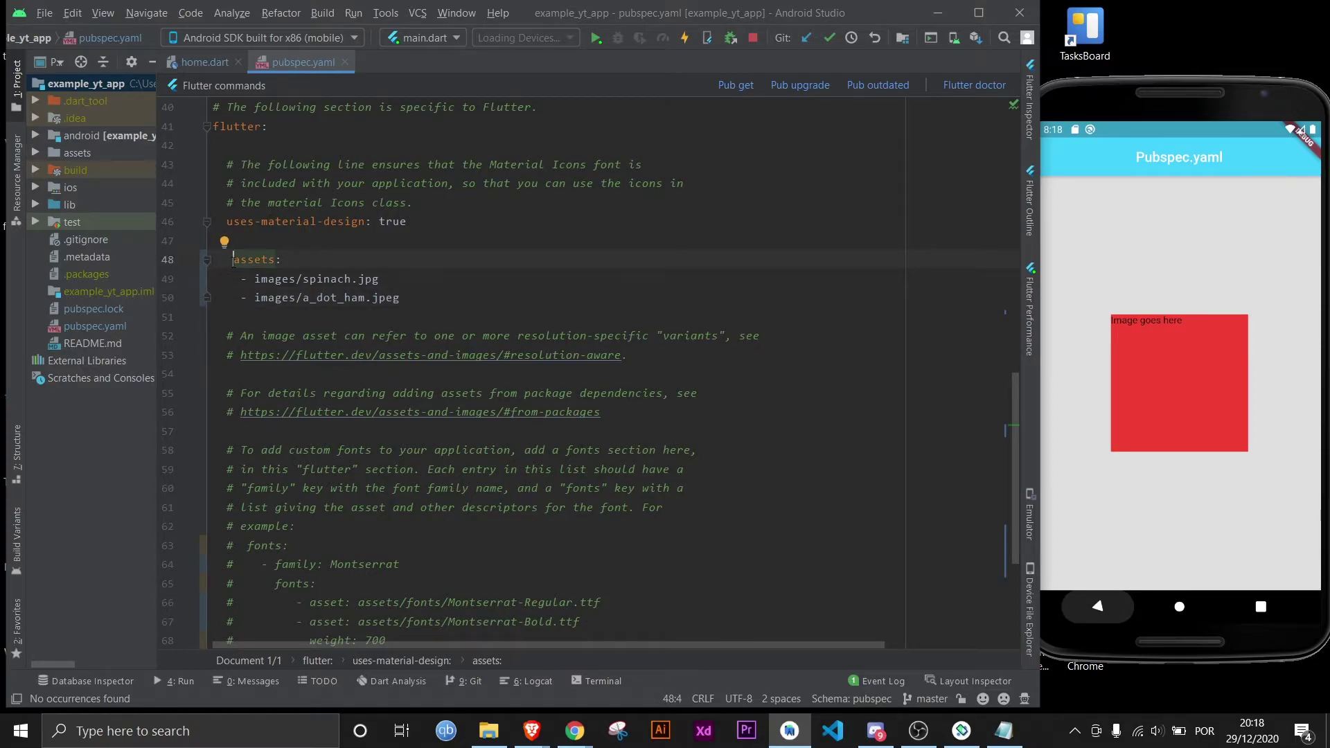
key("BackSpace")
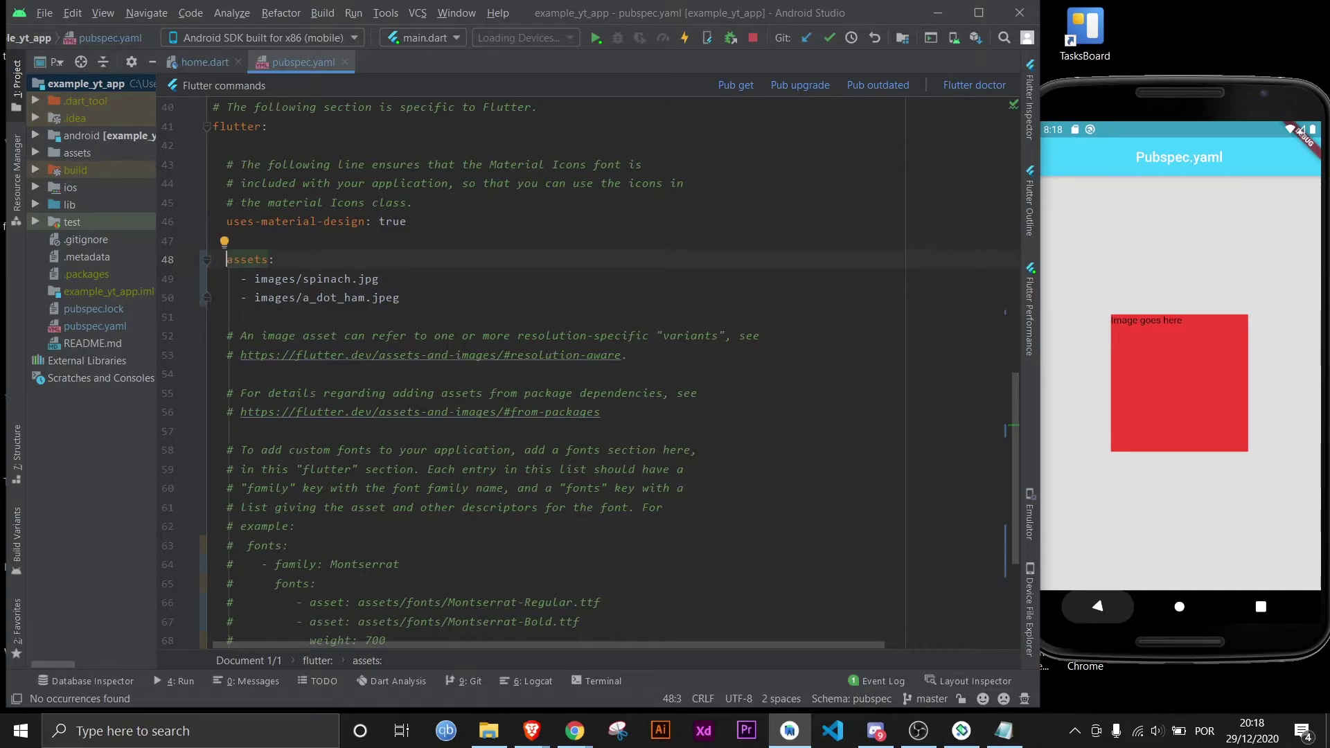
left_click(236, 278)
key("BackSpace")
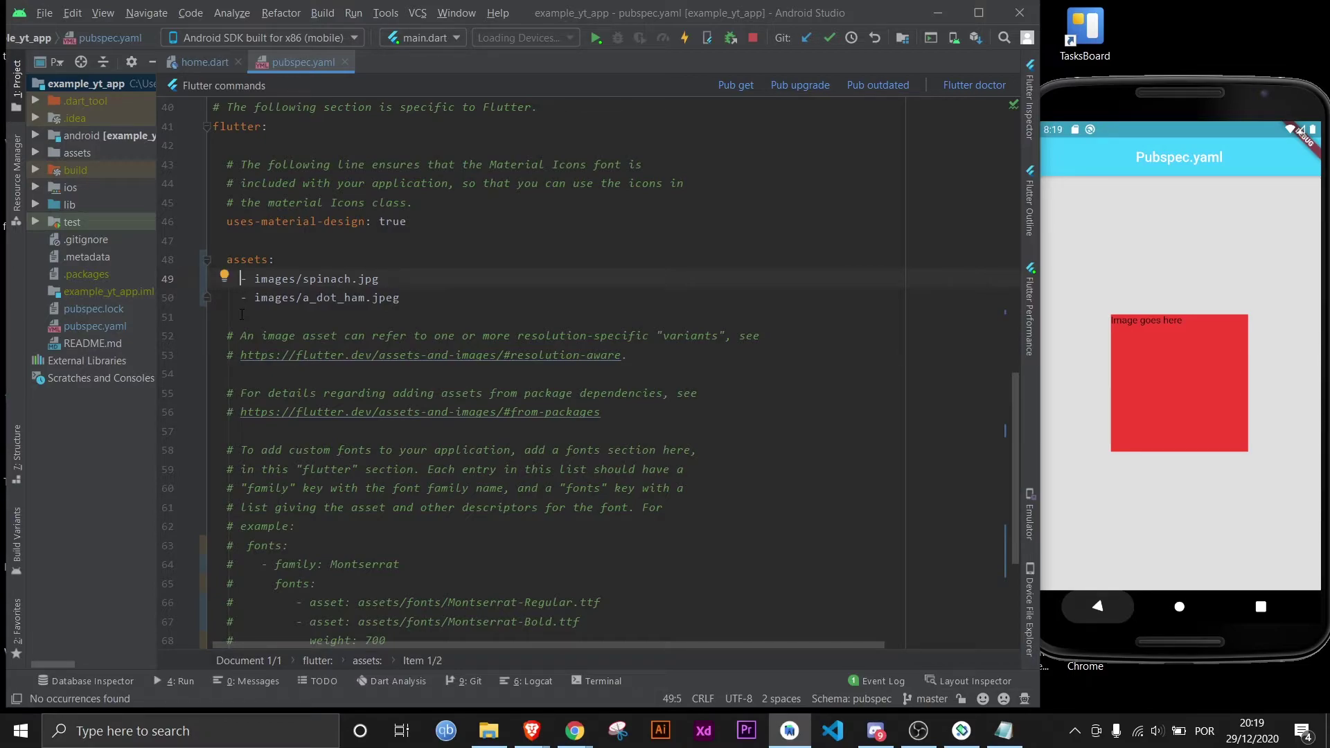
- Change the first asset path to assets/image1.jpg and delete the images/a_dot_ham.jpeg line
double_click(280, 279)
type("assets")
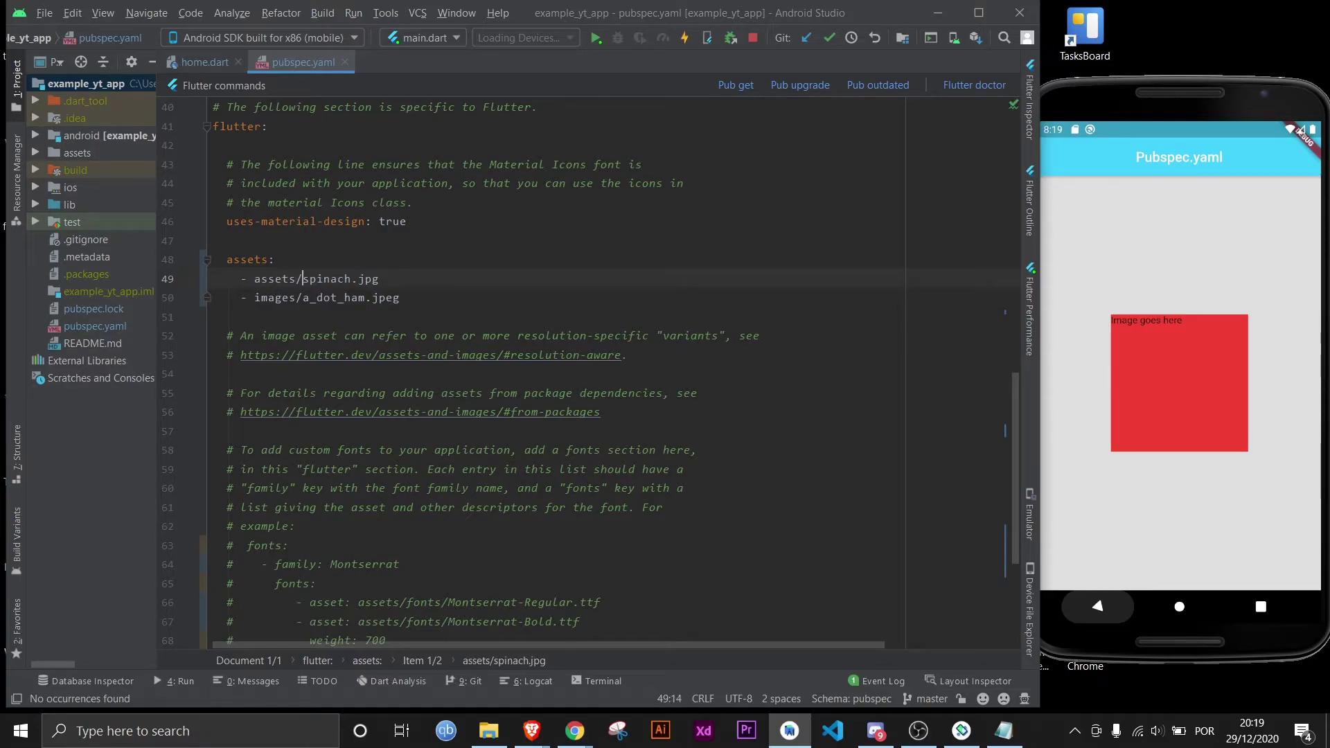
key("Delete")
key("Delete")
key("Delete")
type("image1")
key("Down")
key("End")
key("shift+Up")
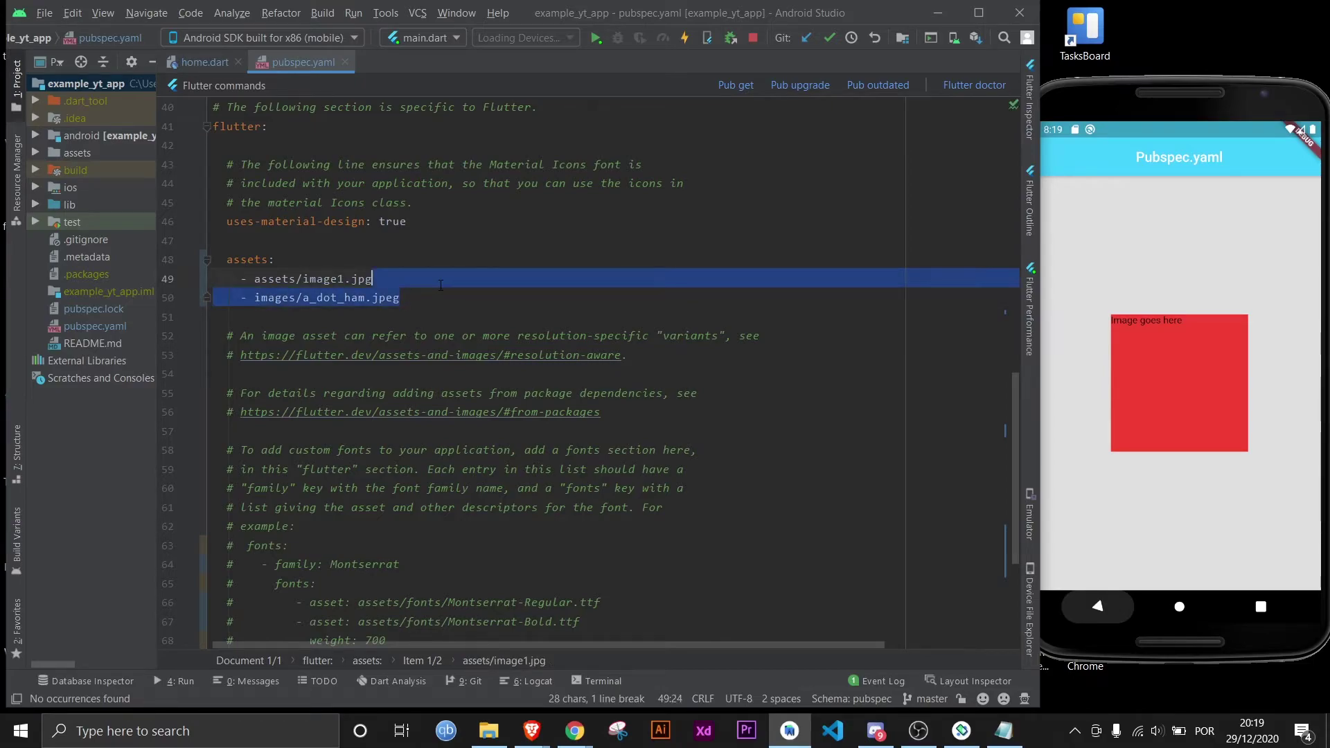
key("Delete")
key("Up")
key("Up")
key("Up")
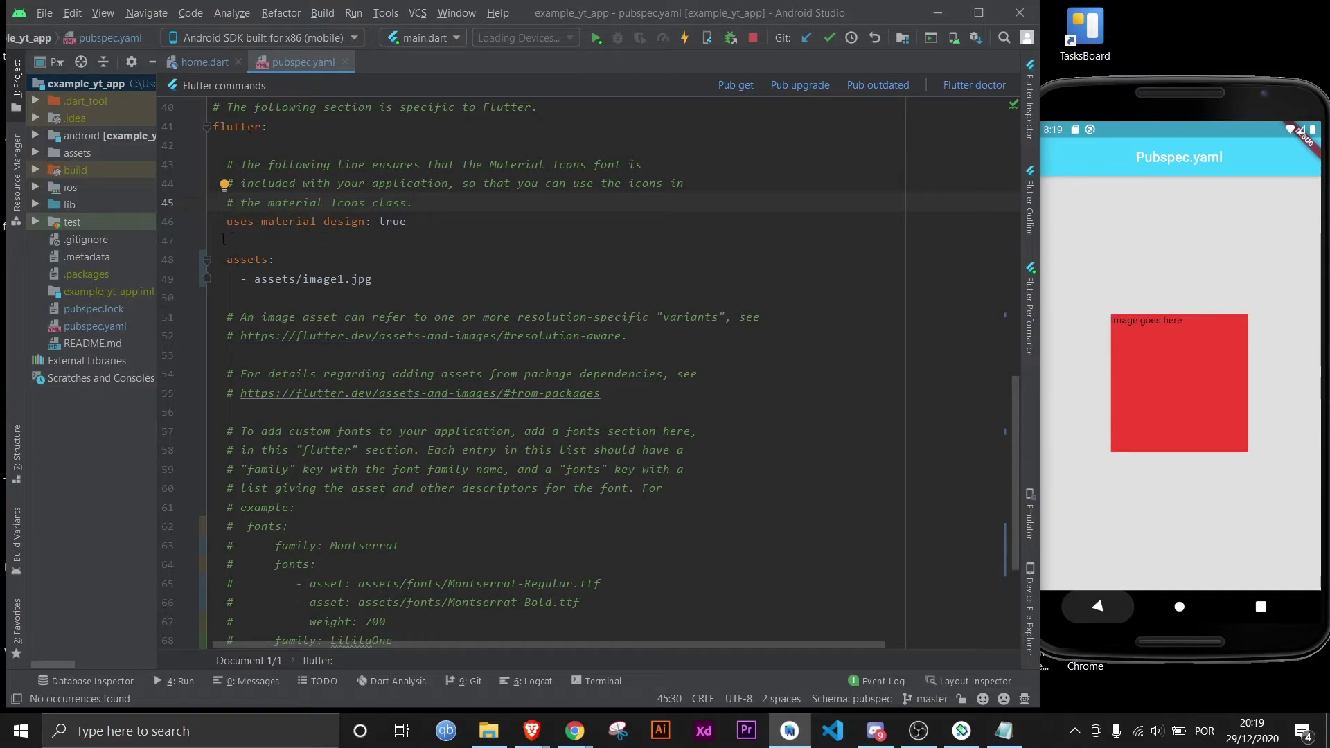
left_click(215, 258)
left_click(239, 279)
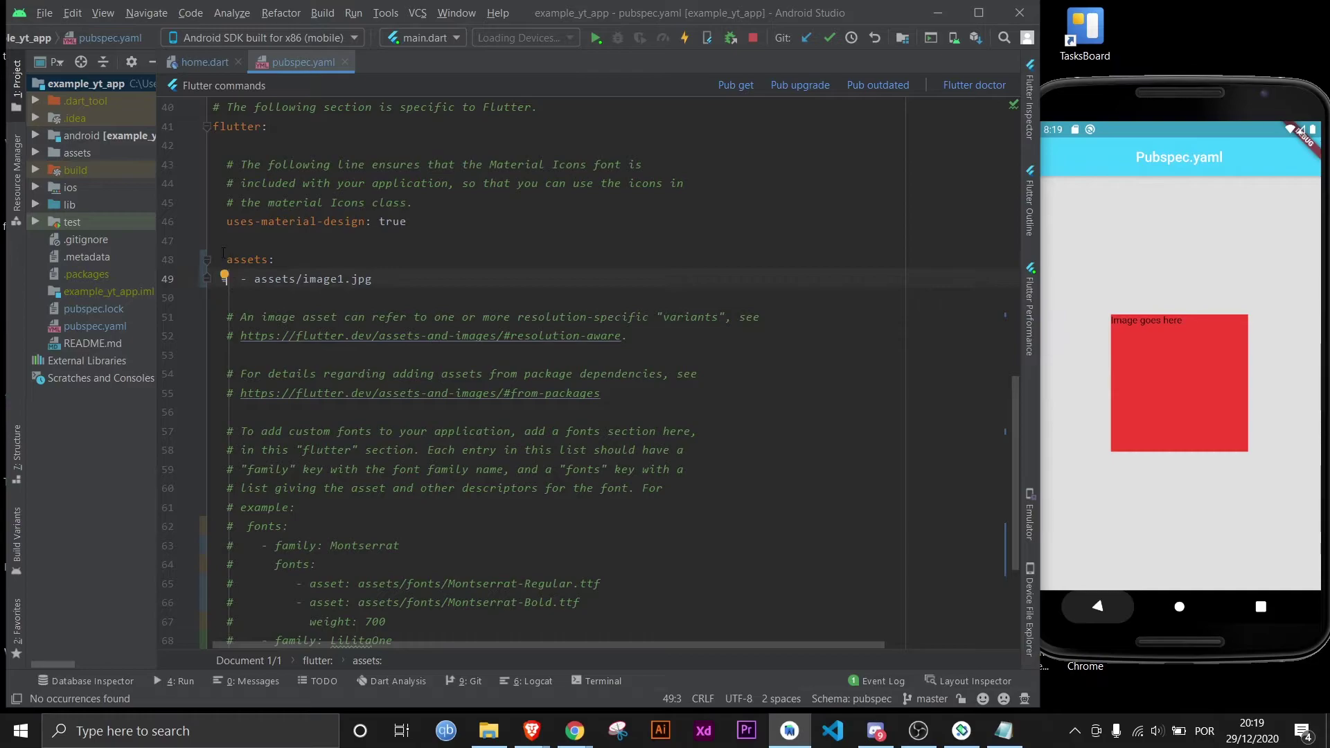
left_click(404, 279)
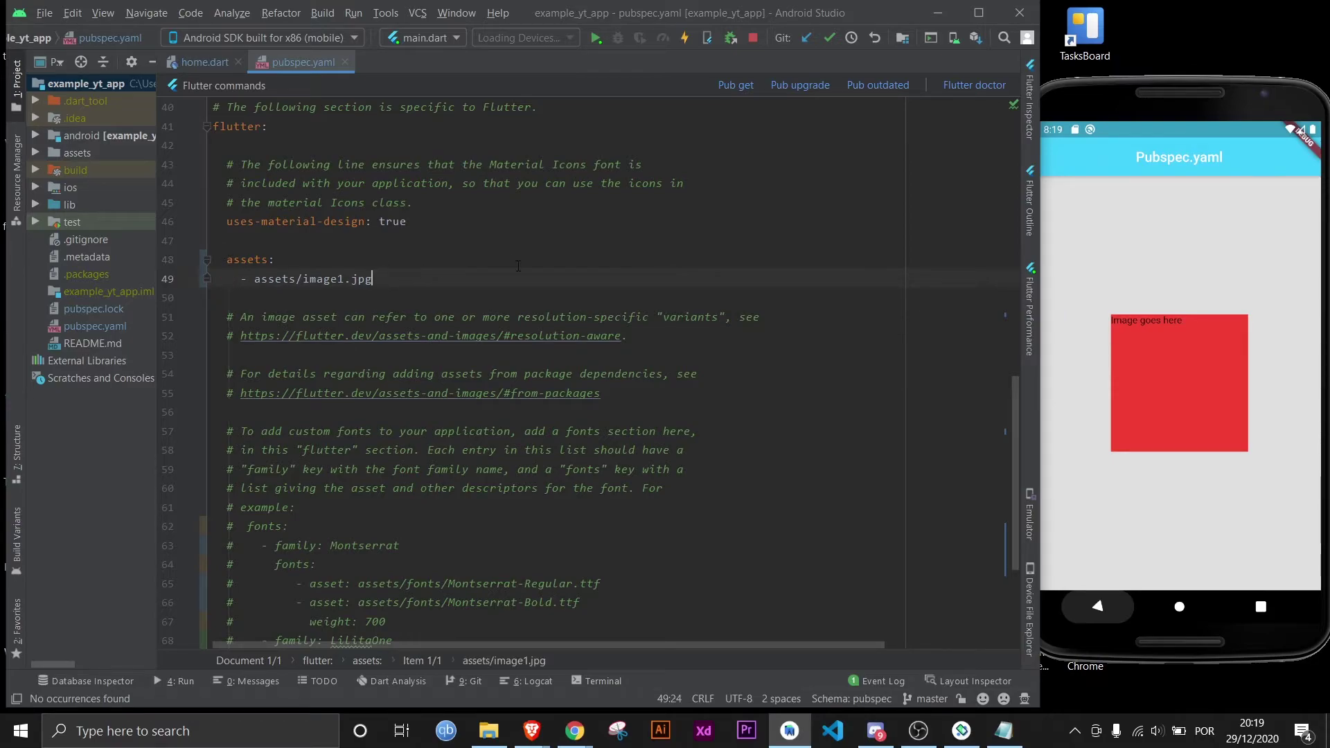
- Fetch packages with Pub get for the edited pubspec.yaml
left_click(736, 86)
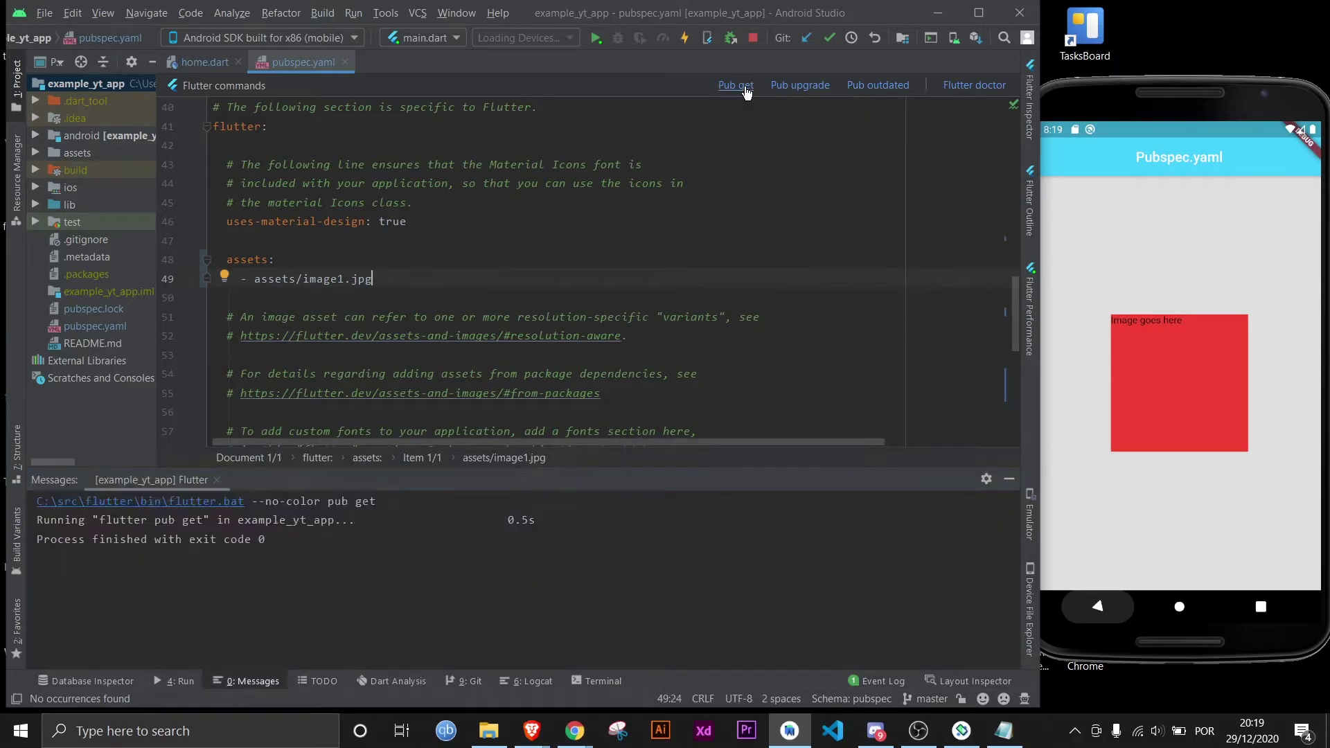
left_click(205, 63)
left_click(780, 85)
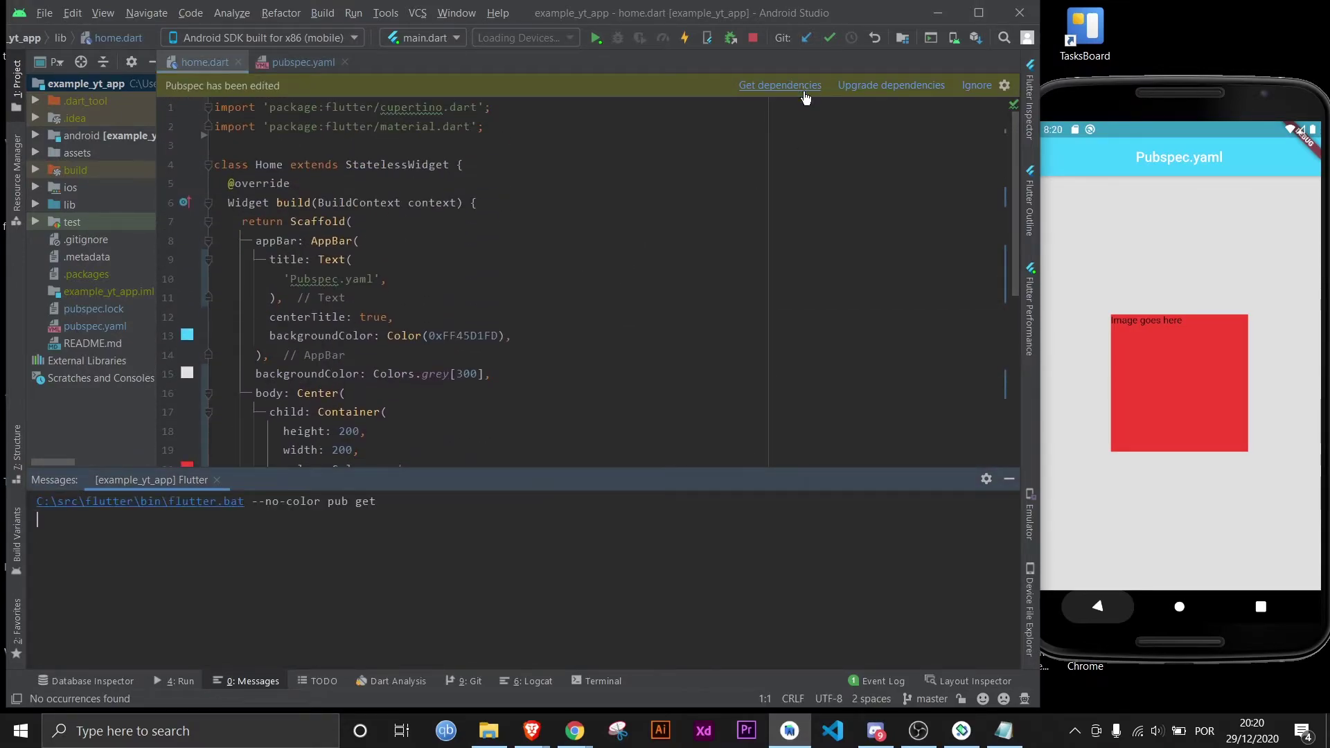
scroll(769, 248, "down", 4)
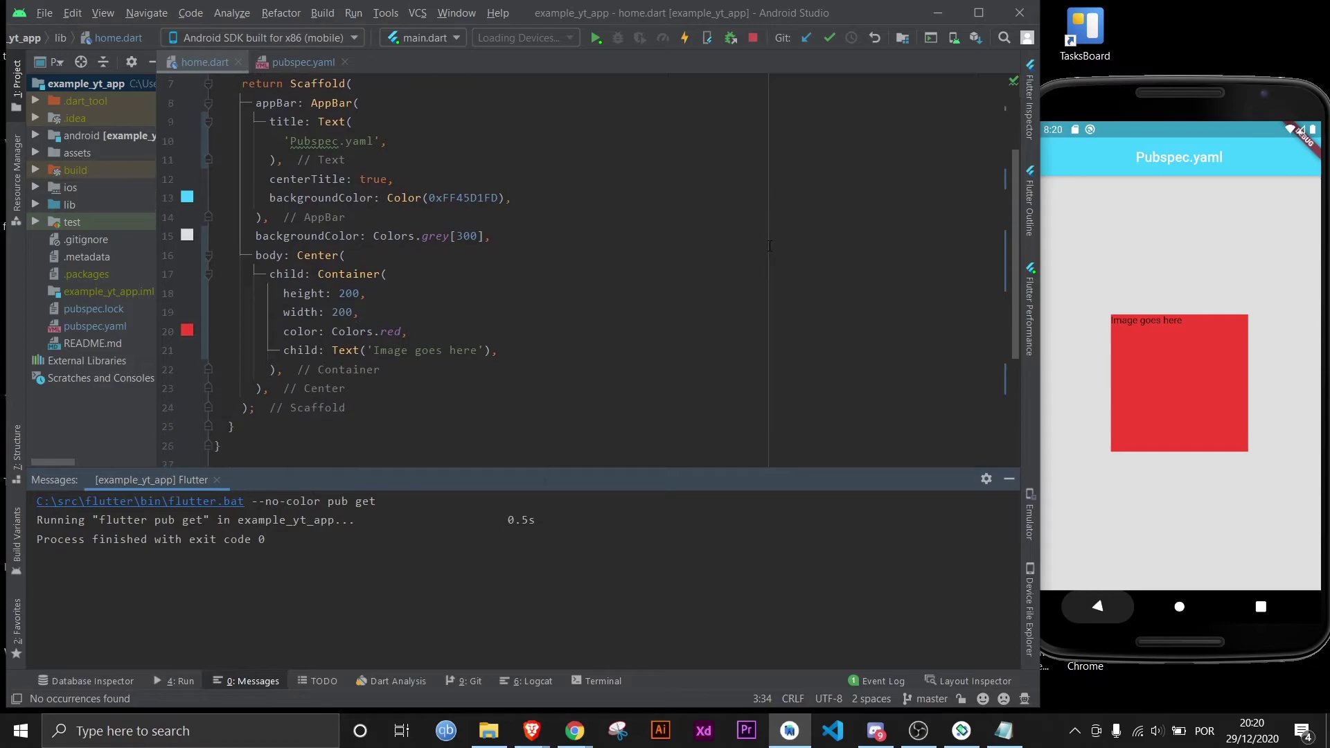
- Replace Text('Image goes here') with Image.asset('assets/image1.png') in the red container
left_click_drag(333, 351, 489, 351)
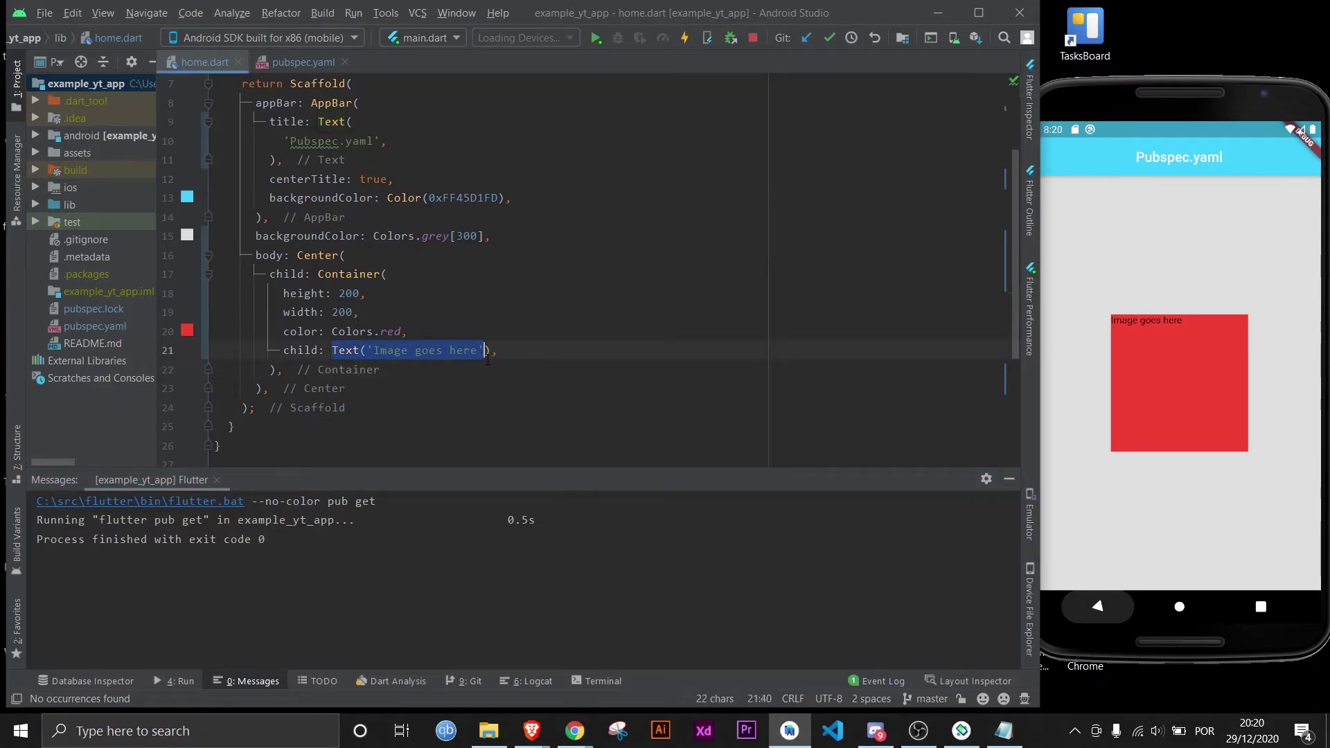
key("BackSpace")
type("Image.,")
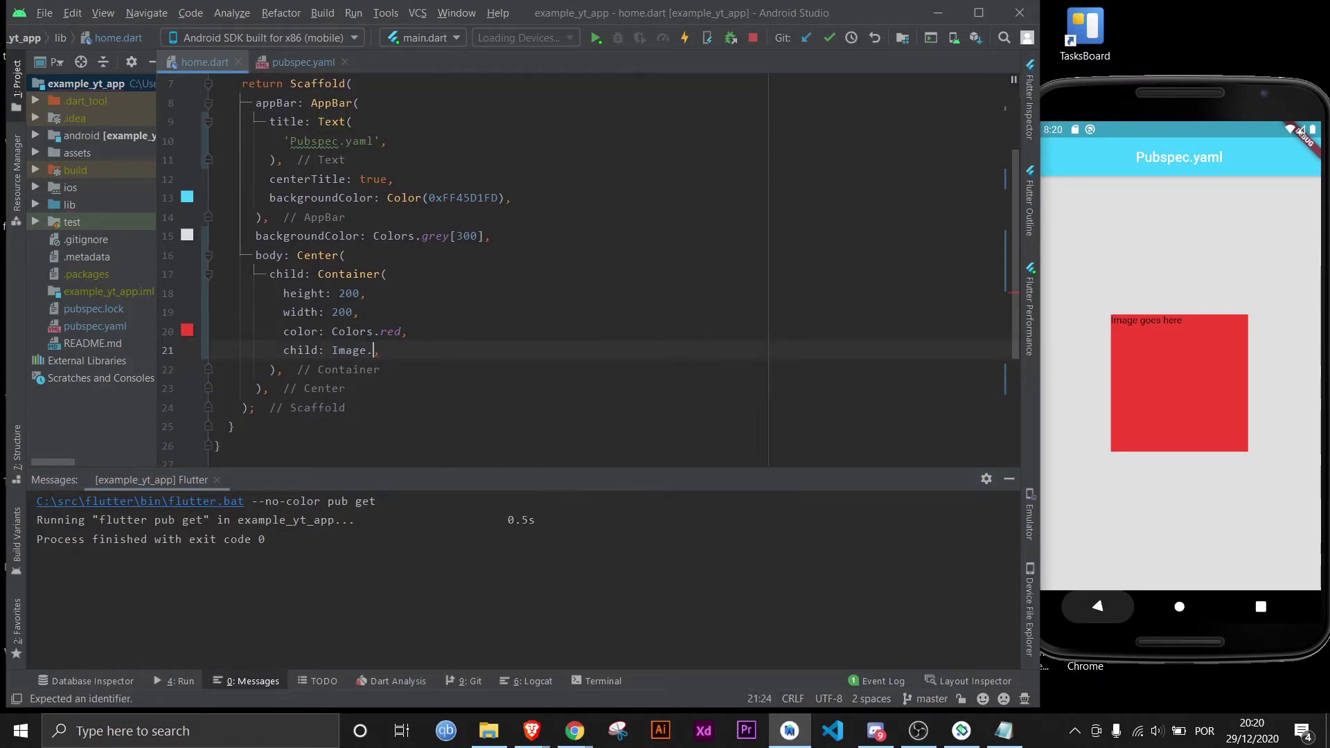
type(".asse")
key("Return")
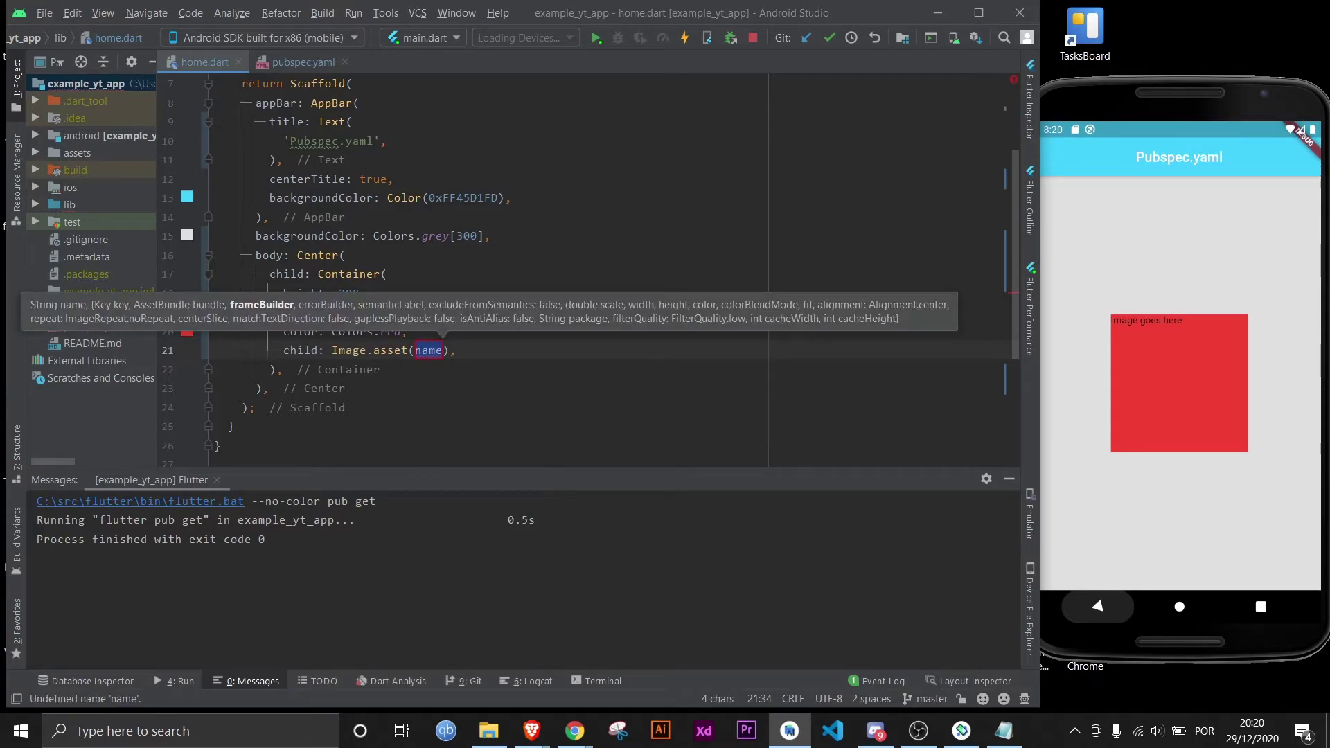
type("'assets/image1.png")
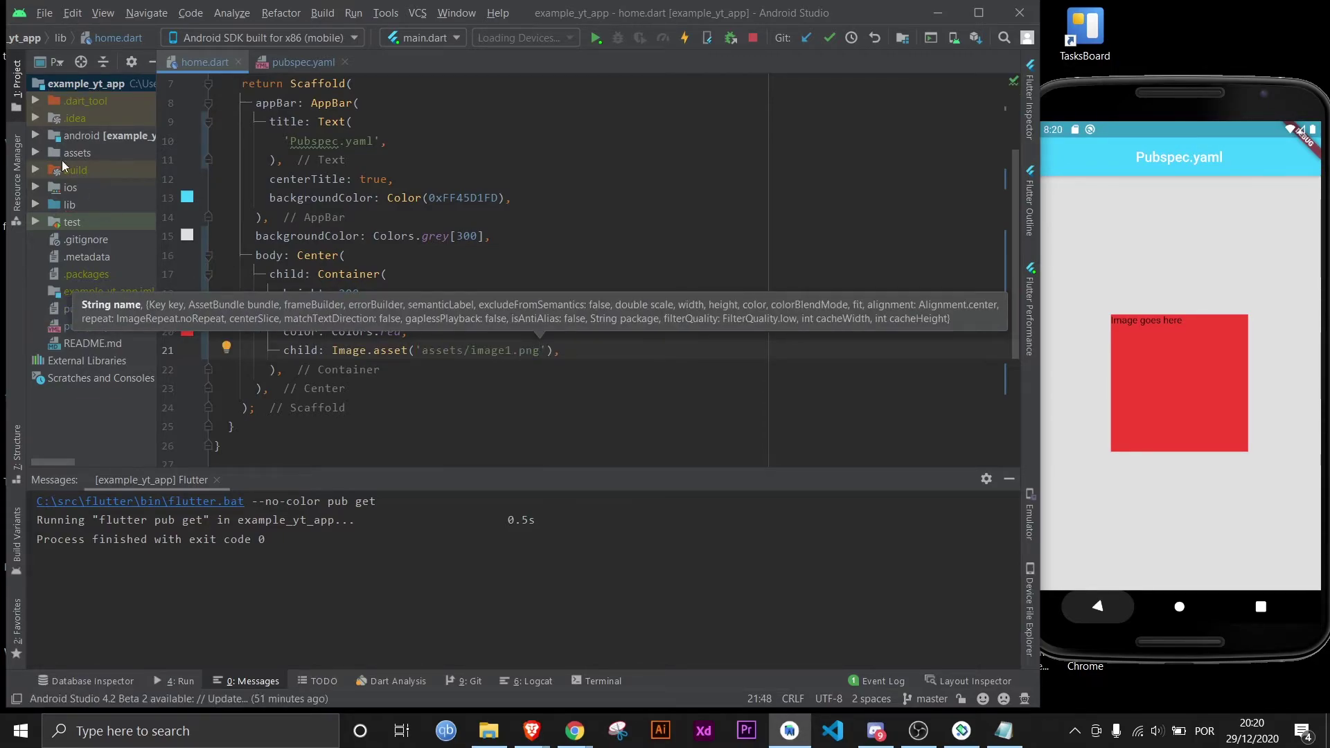
key("ctrl+v")
left_click(34, 152)
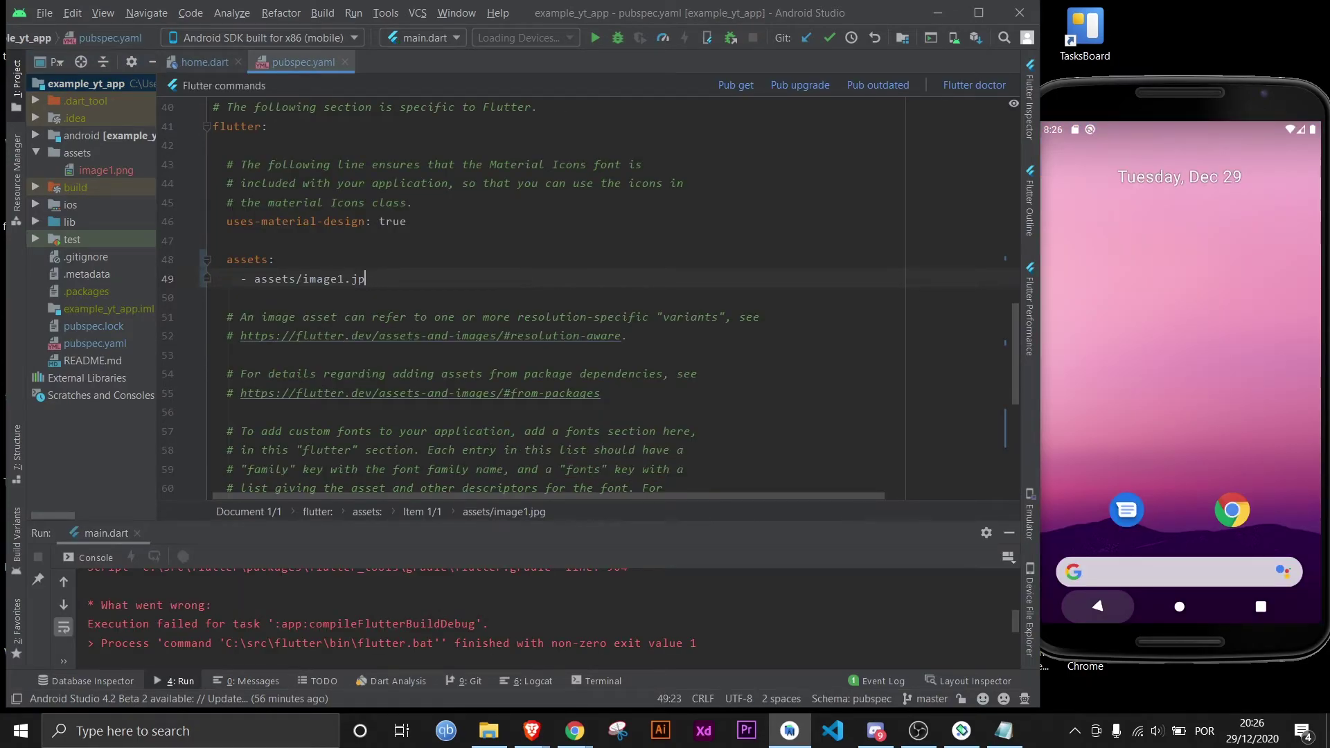
- Point the asset entry to assets/image1.png, run Pub get, and strip the container's height, width and red colour
key("BackSpace")
key("BackSpace")
key("BackSpace")
type("png")
left_click(738, 86)
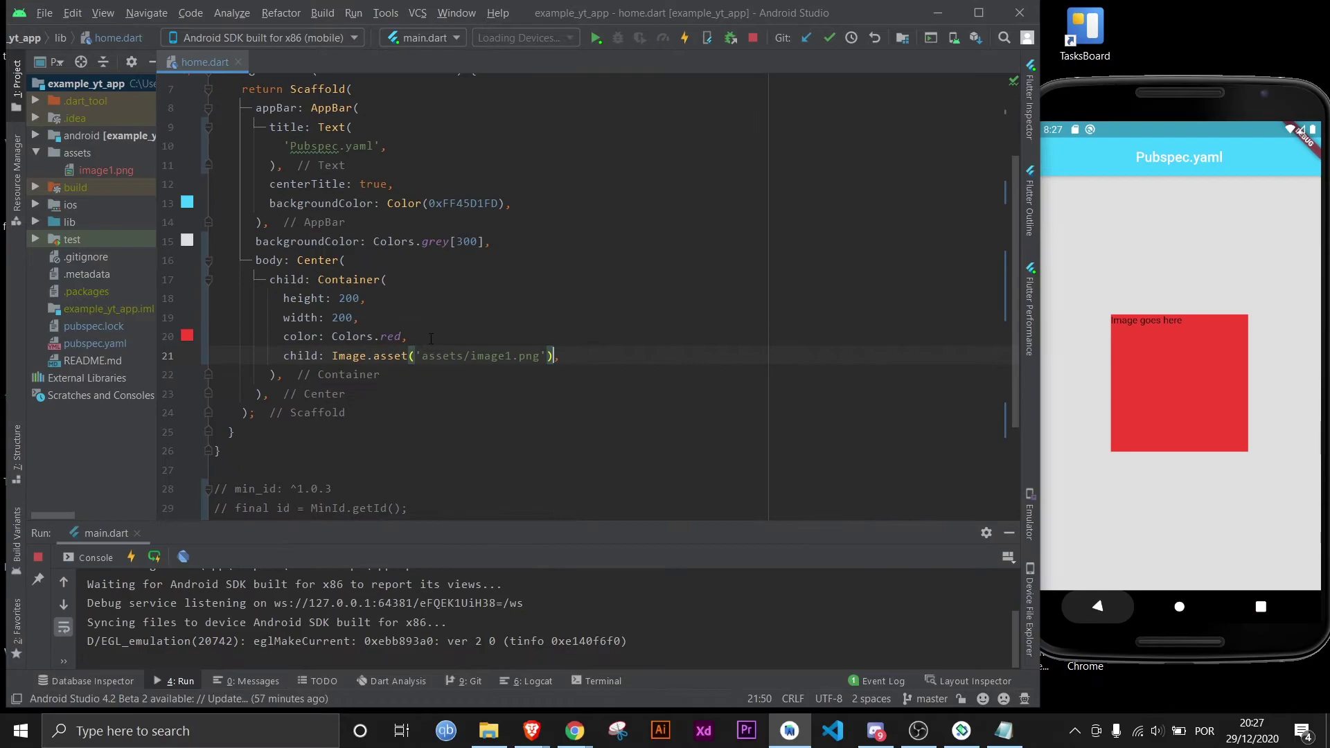
left_click_drag(559, 355, 389, 279)
key("Delete")
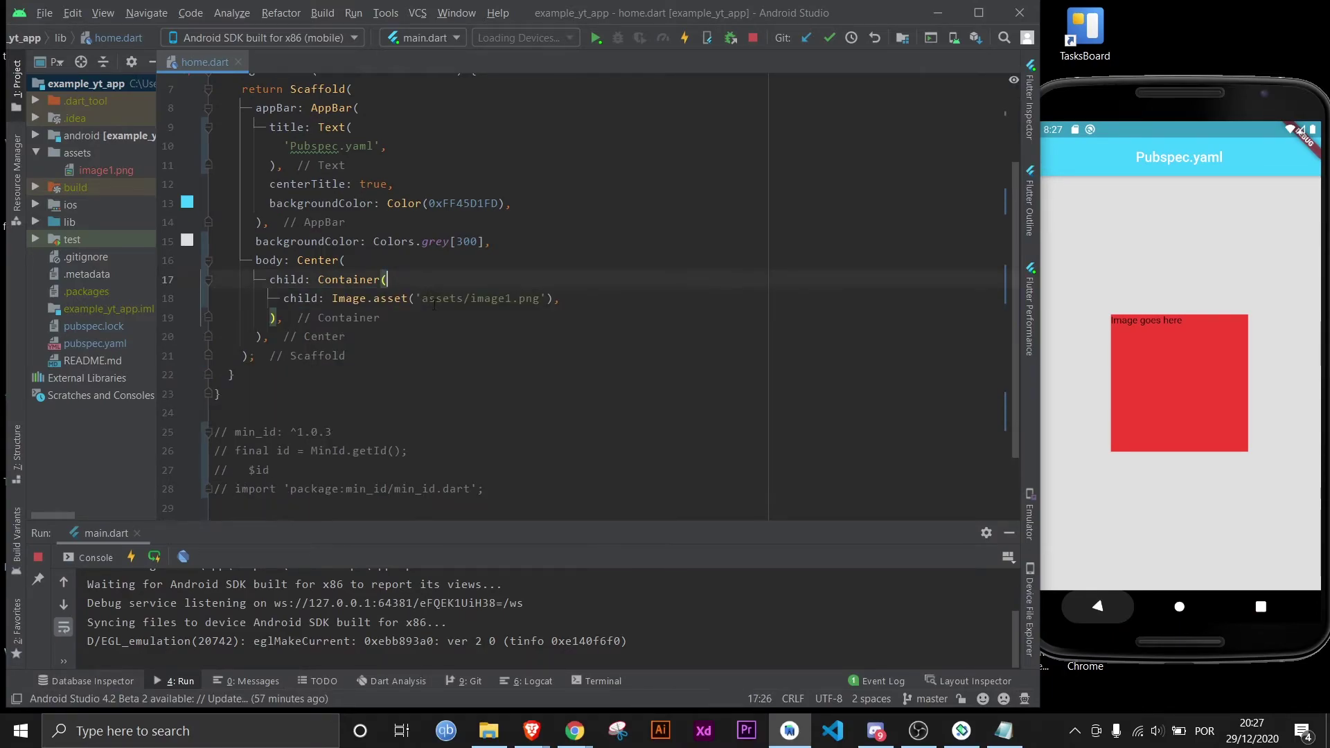
key("ctrl+s")
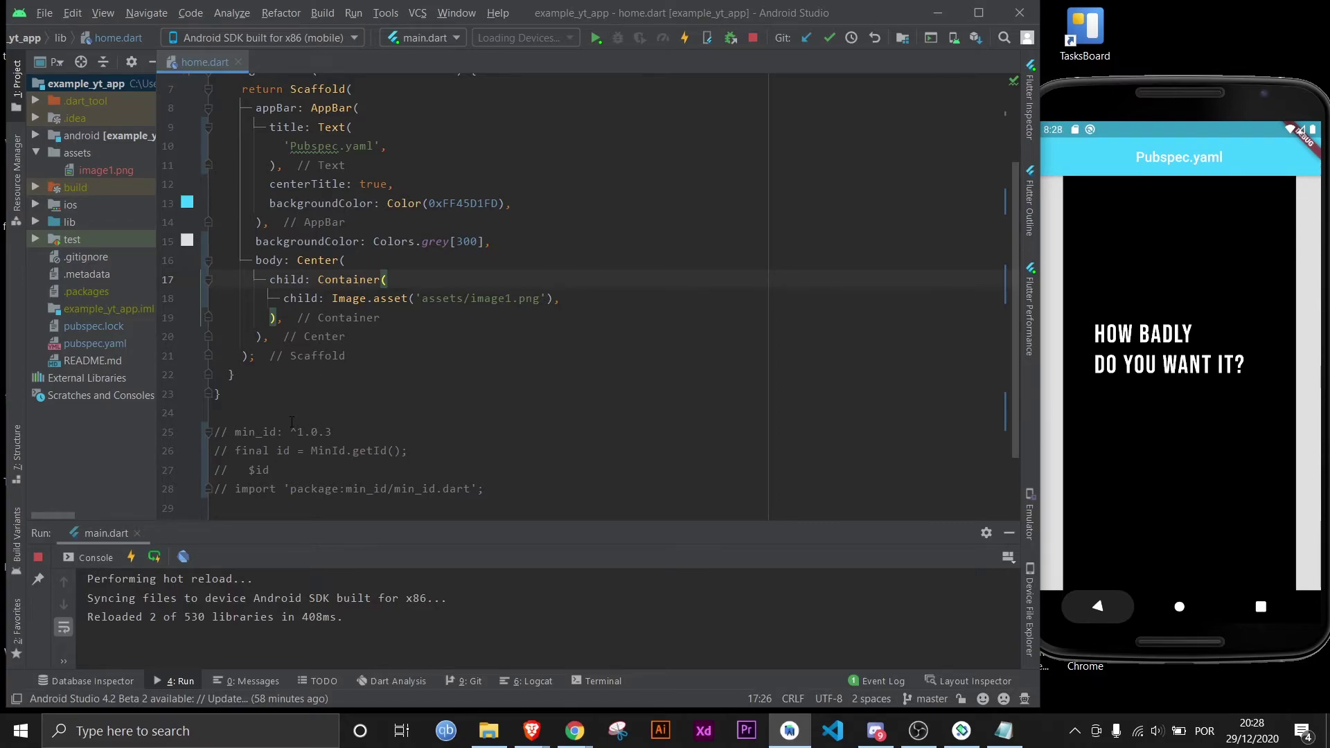
- Remove the Image.asset child and add the min_id import below the material import
key("shift+End")
type("Text($id")
left_click_drag(488, 488, 234, 490)
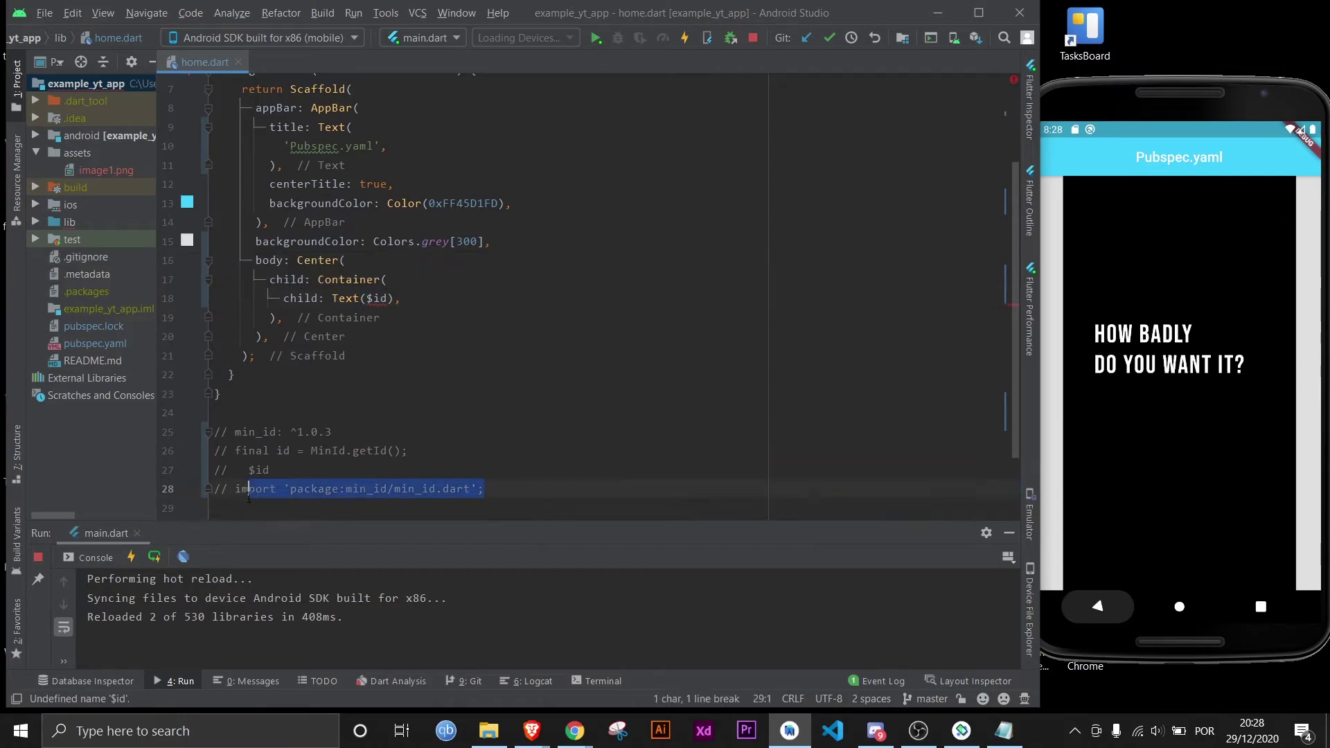
key("ctrl+c")
scroll(522, 311, "up", 5)
left_click(500, 104)
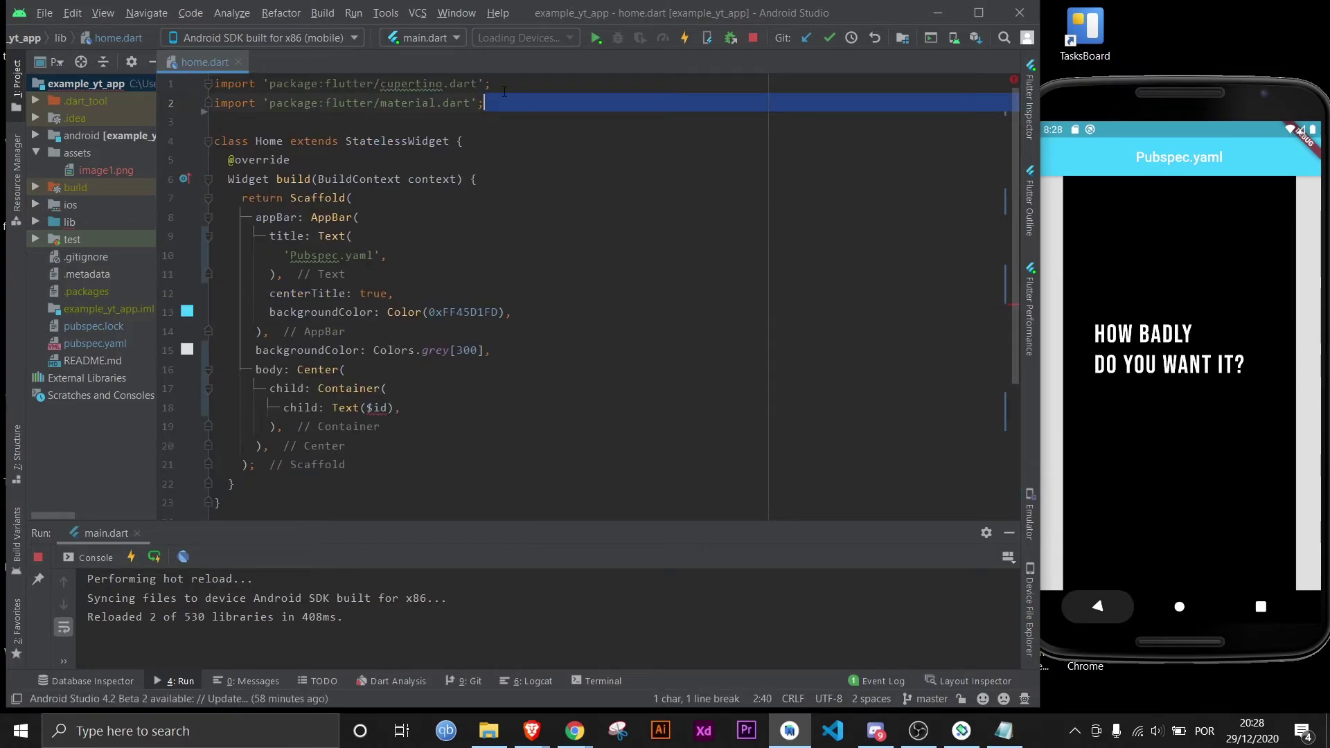
key("Return")
key("ctrl+v")
scroll(381, 268, "down", 5)
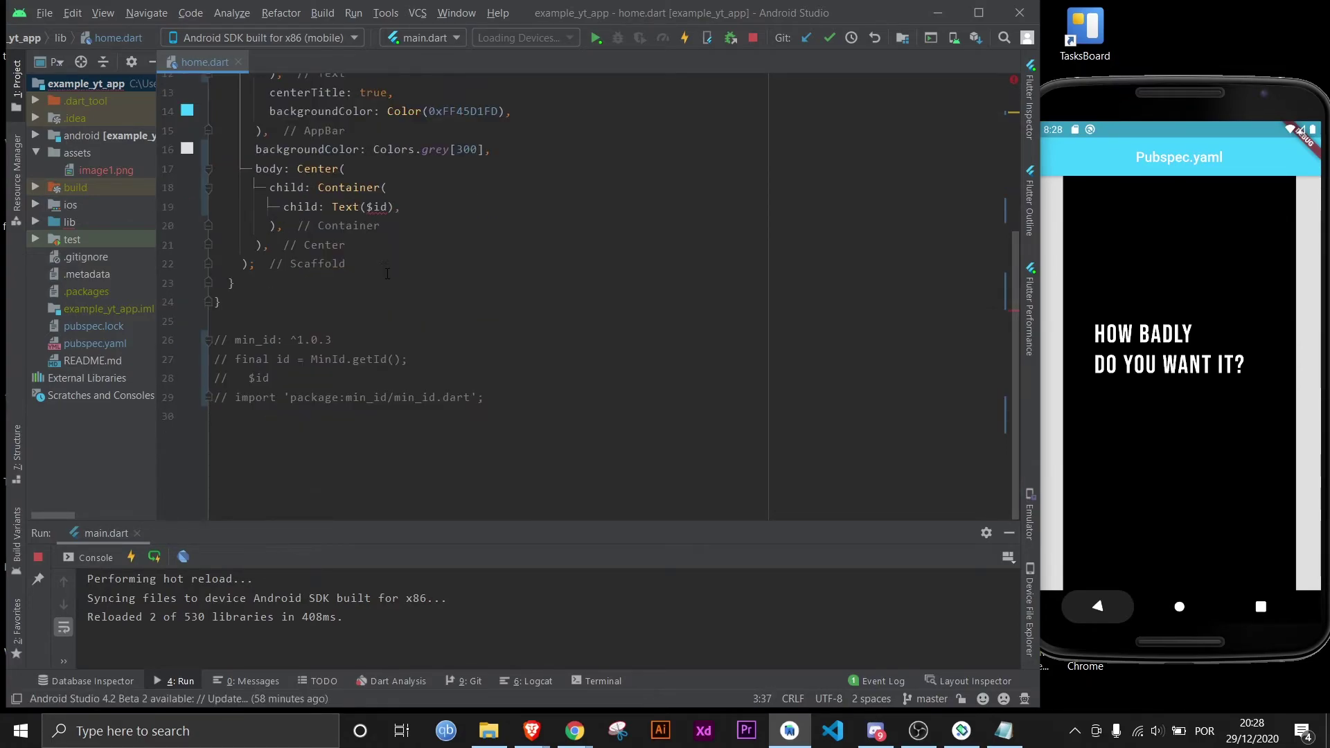
scroll(388, 275, "up", 5)
- Show 'final id = MinId.getId()' in the Text widget and hot reload twice for new IDs
key("ctrl+z")
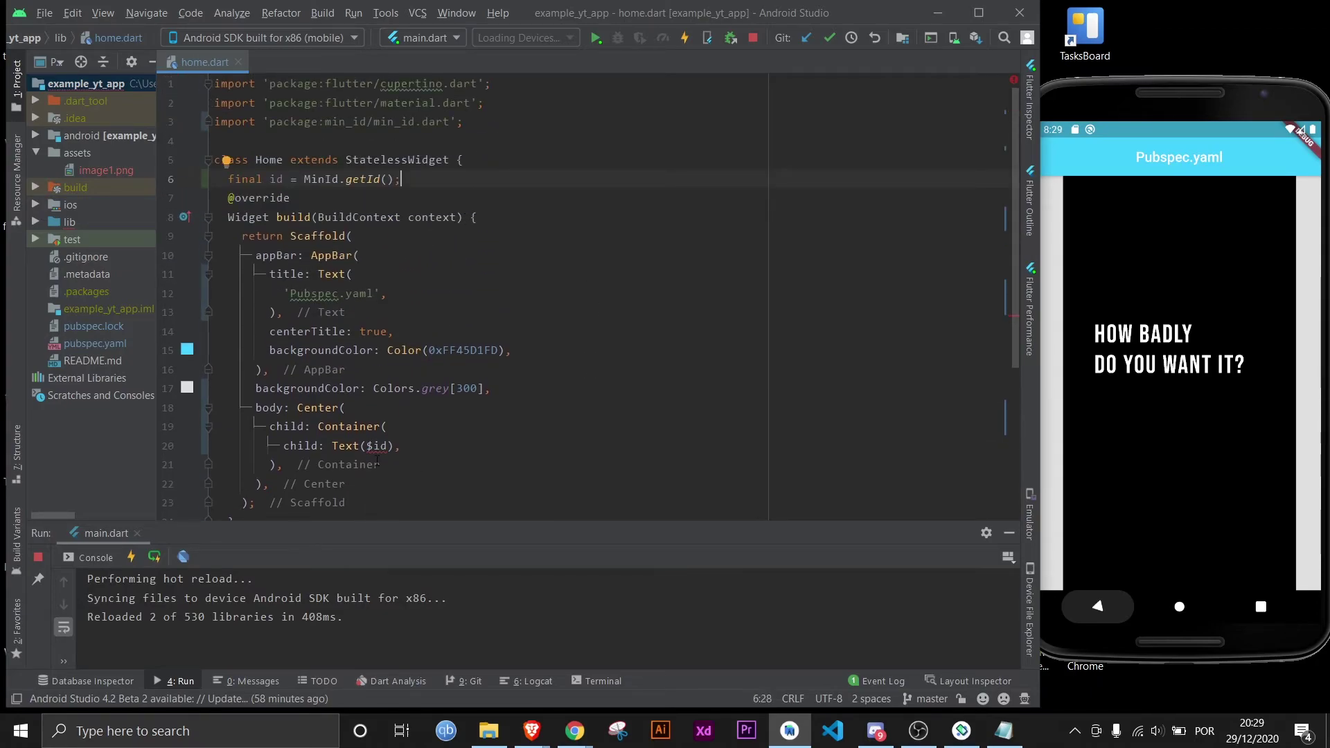
key("BackSpace")
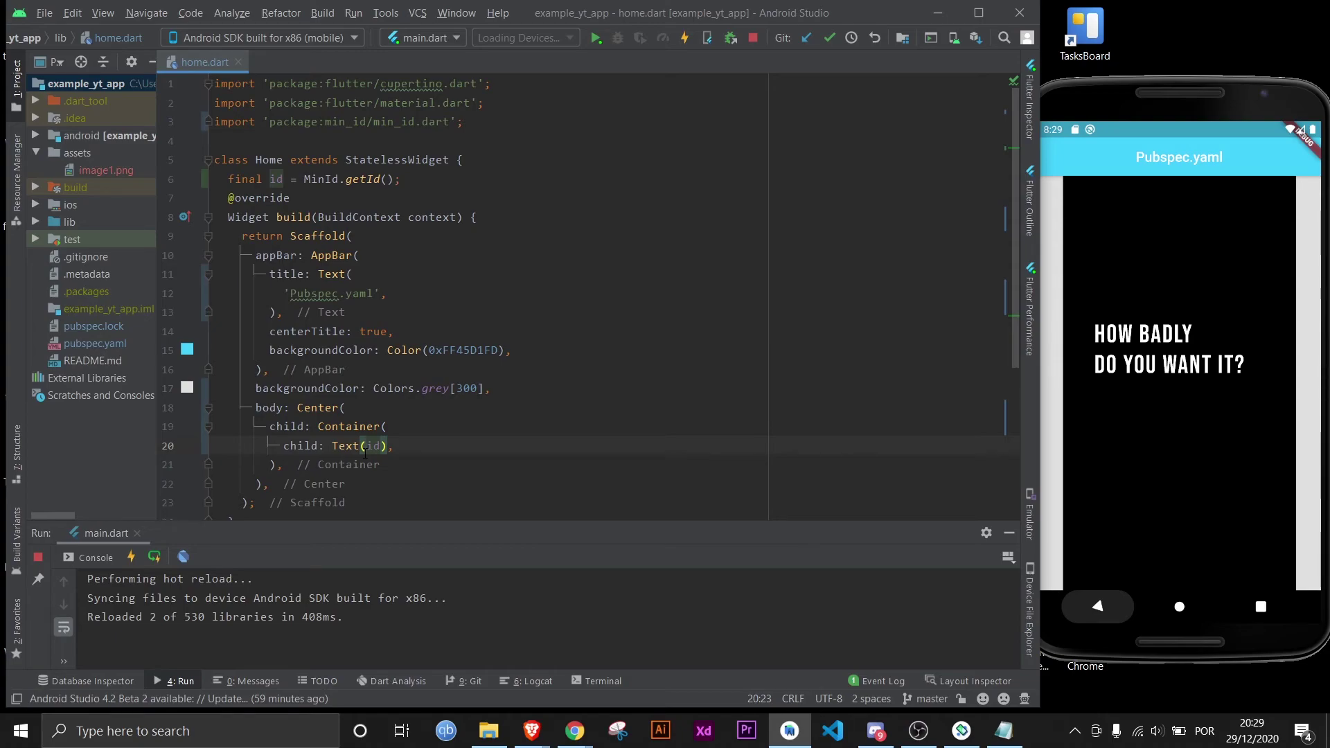
key("ctrl+s")
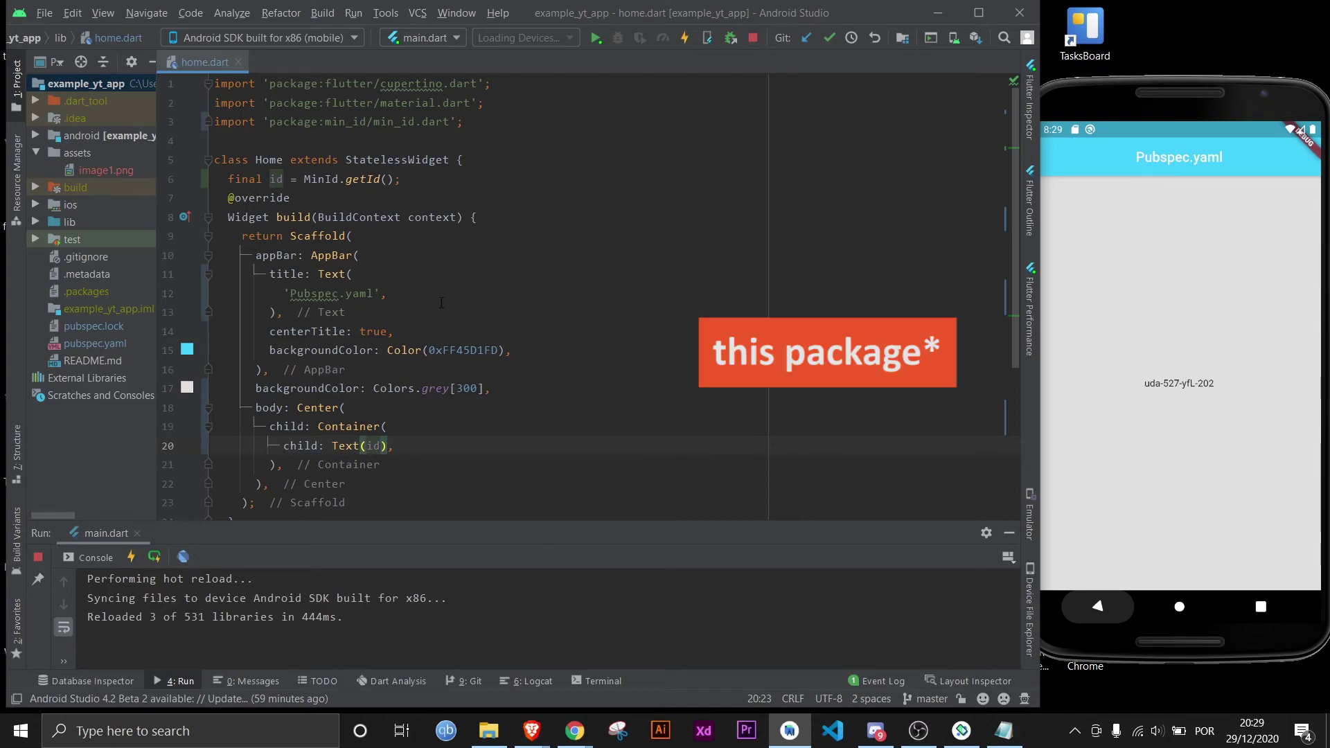
key("ctrl+s")
key("ctrl+s")
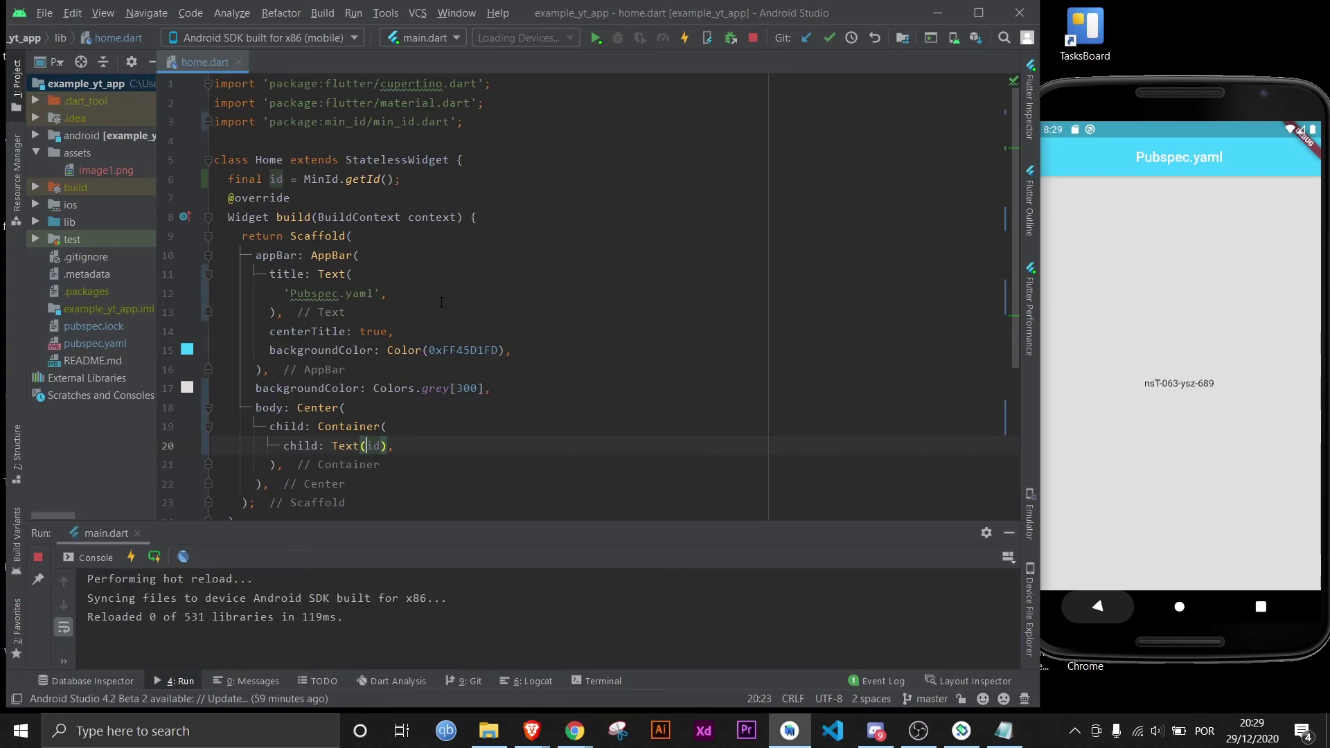
- Reopen pubspec.yaml from the Project tree and close the Android Studio window
double_click(93, 343)
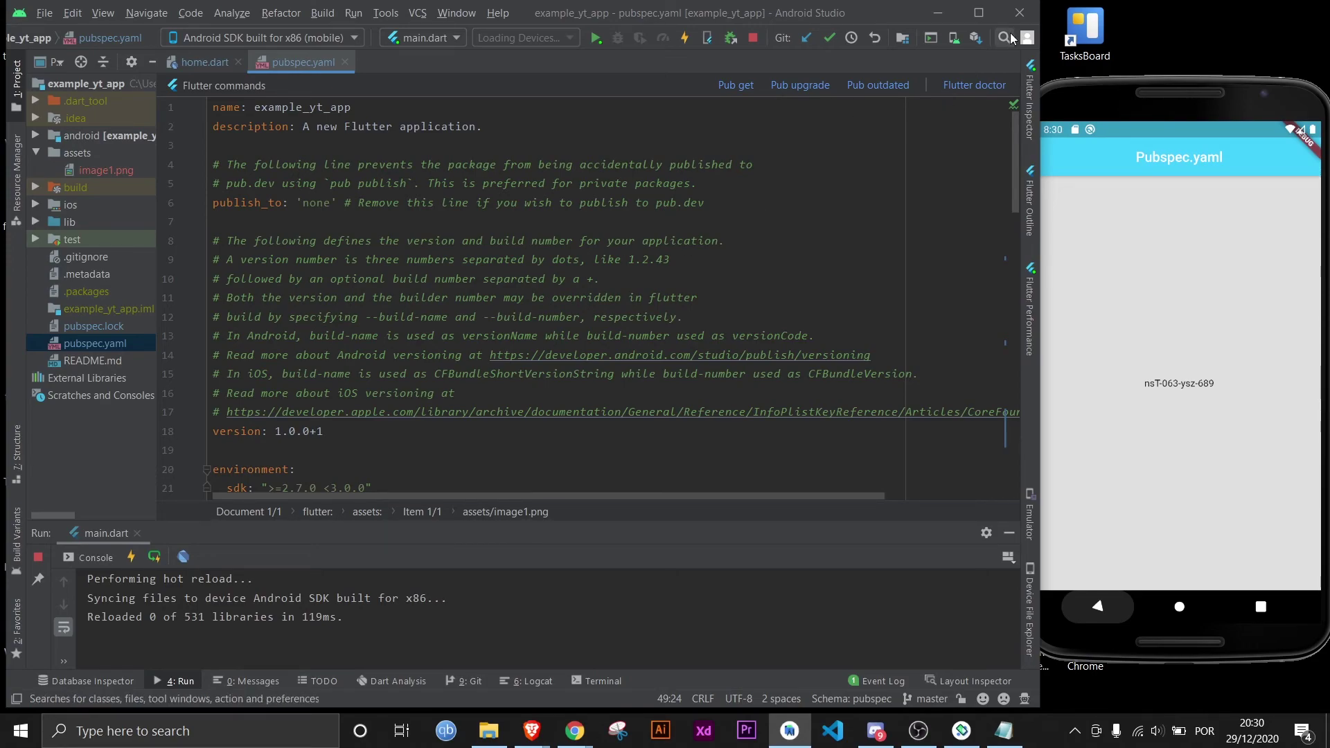
left_click(1020, 13)
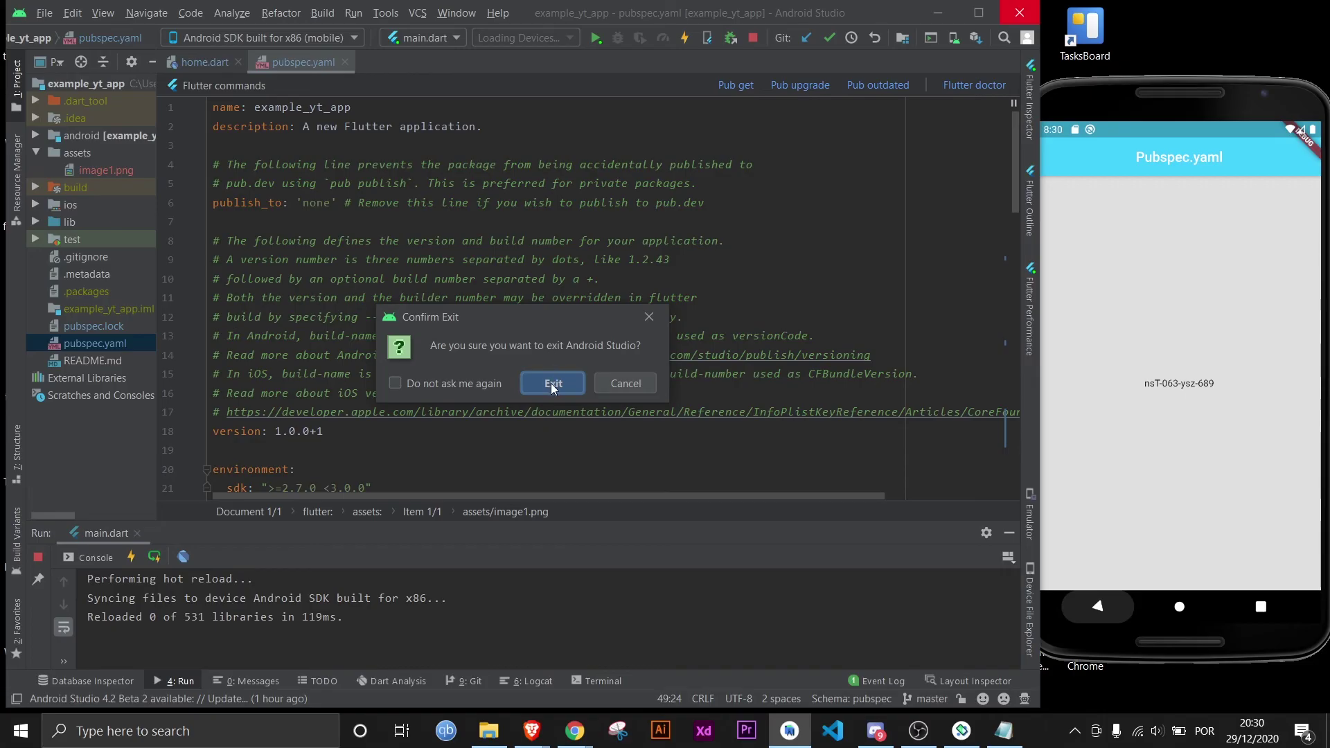